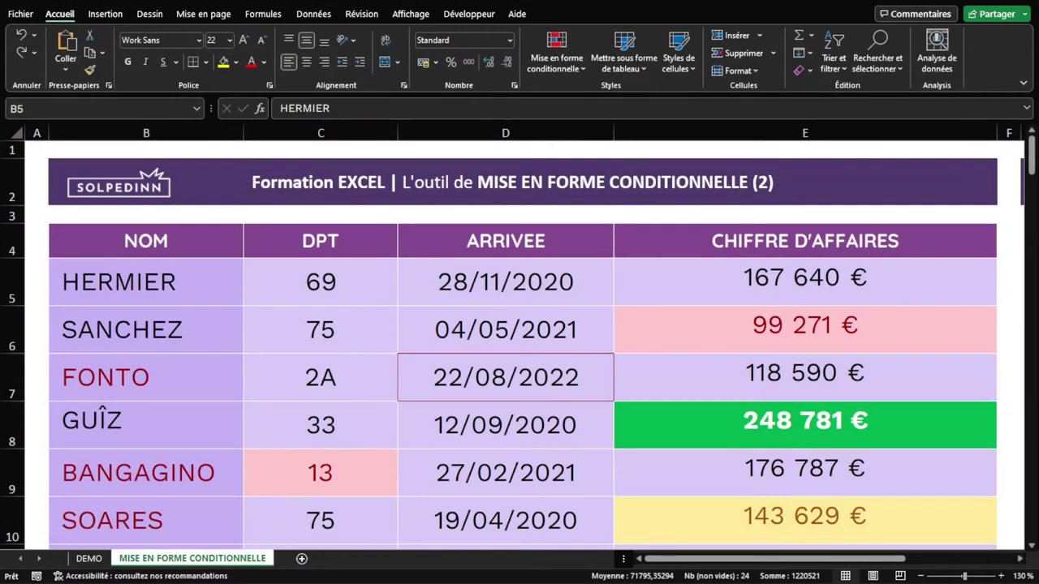
Step: Select the table data and browse the conditional formatting menu, then dismiss it unchanged
key(ctrl+shift+End)
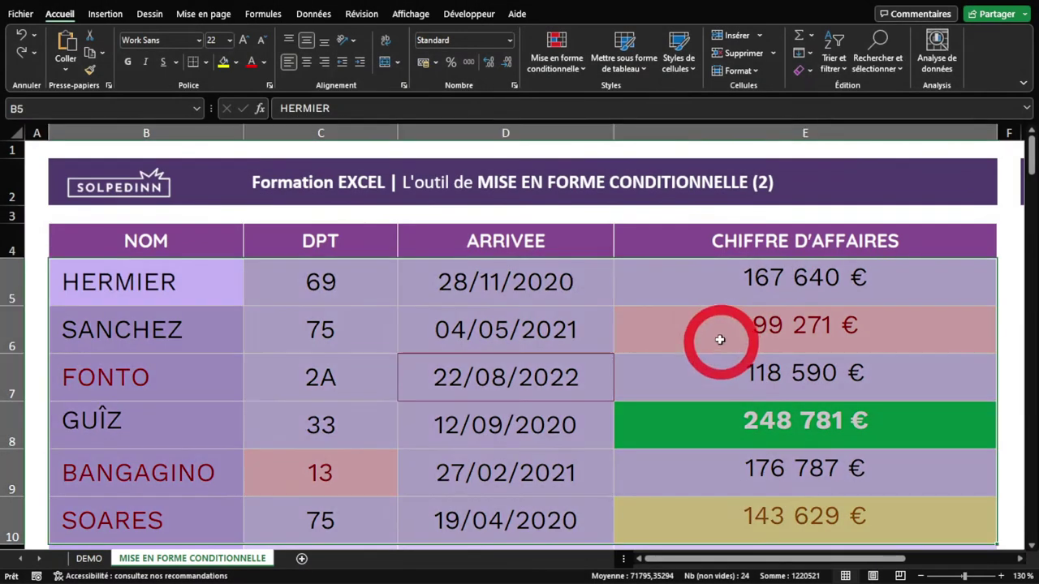
click(543, 69)
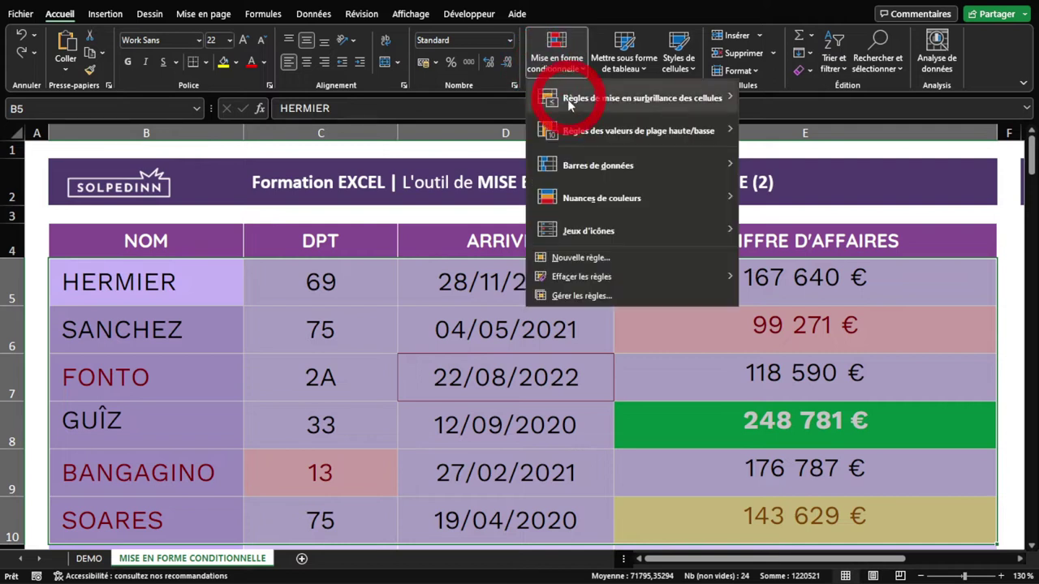
mouse_move(580, 103)
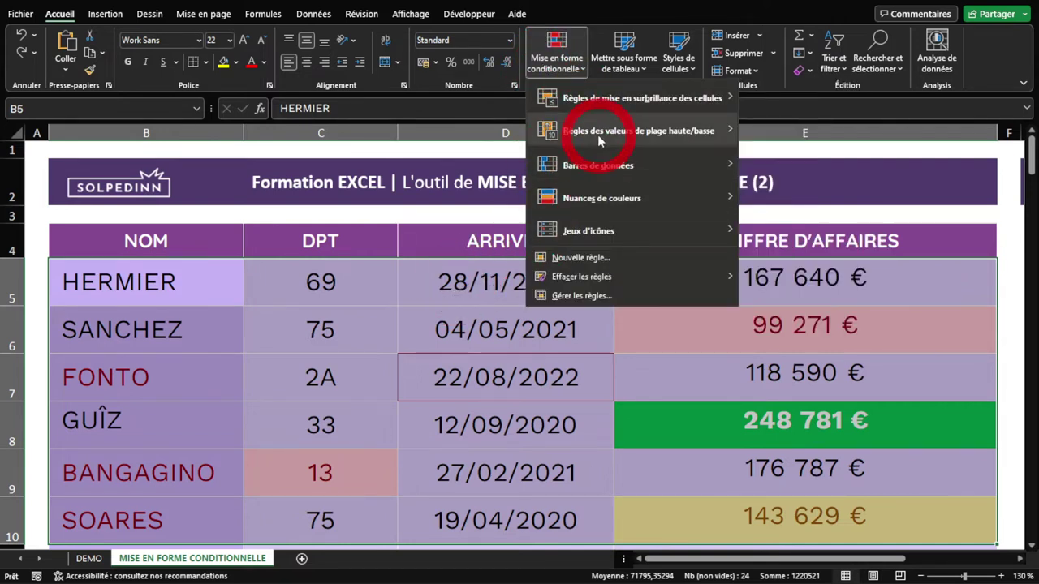
mouse_move(601, 138)
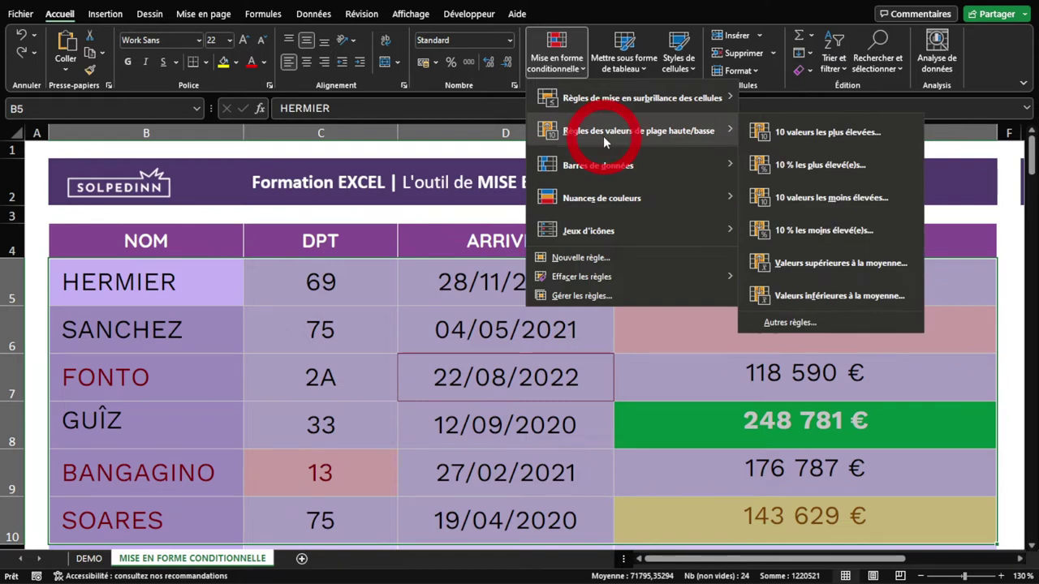
click(173, 278)
Step: Clear the conditional rules from B5:E10, then select the amounts E5:E10
drag(146, 276, 794, 515)
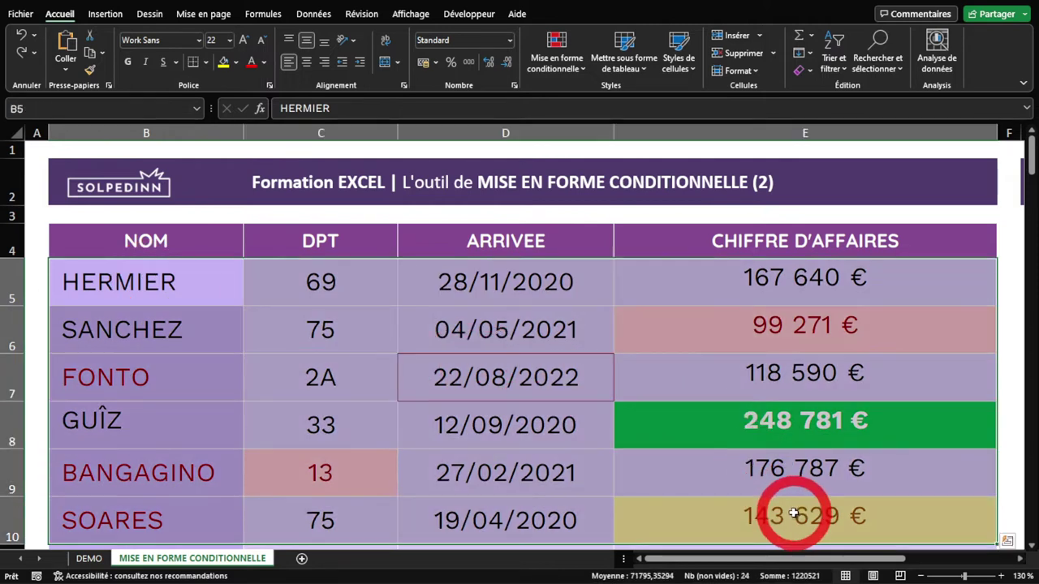
click(559, 54)
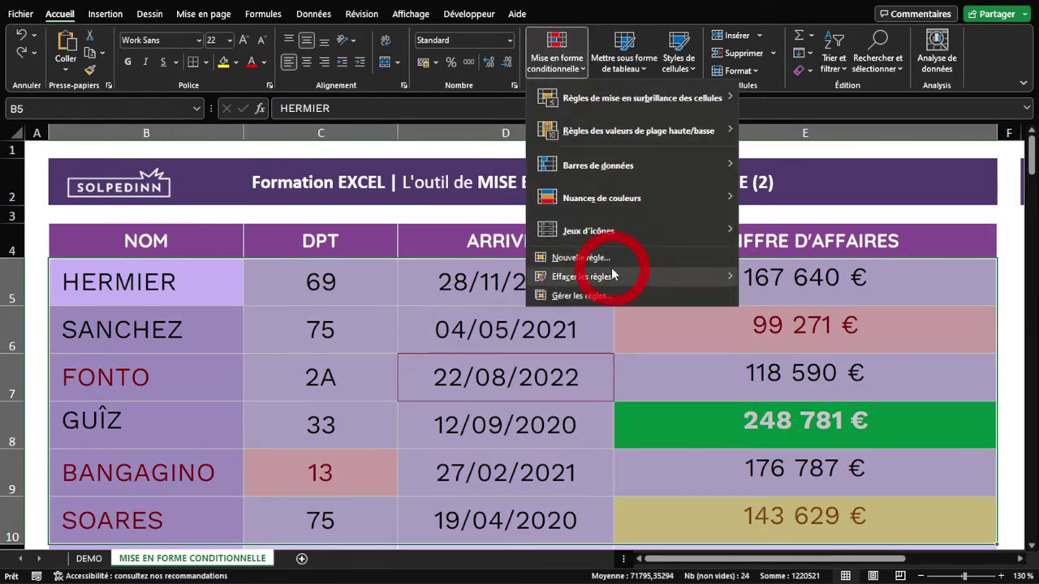
mouse_move(614, 276)
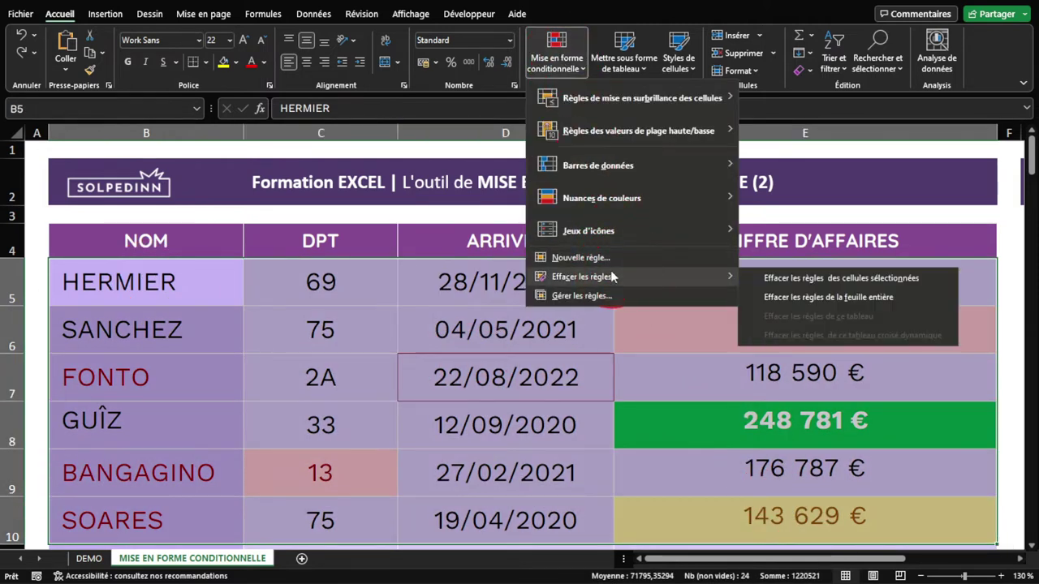
click(818, 286)
click(787, 283)
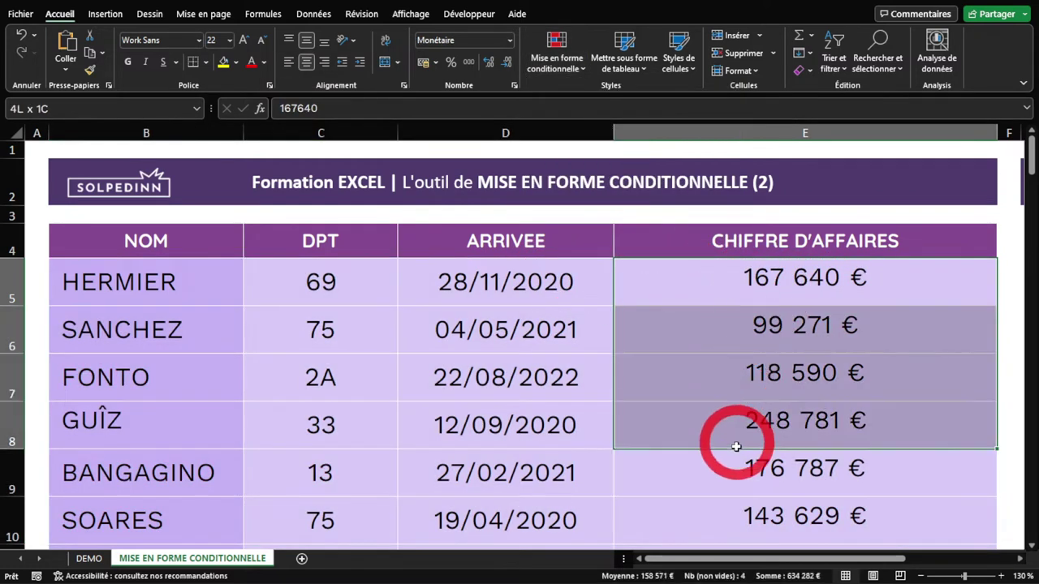
drag(732, 279, 739, 505)
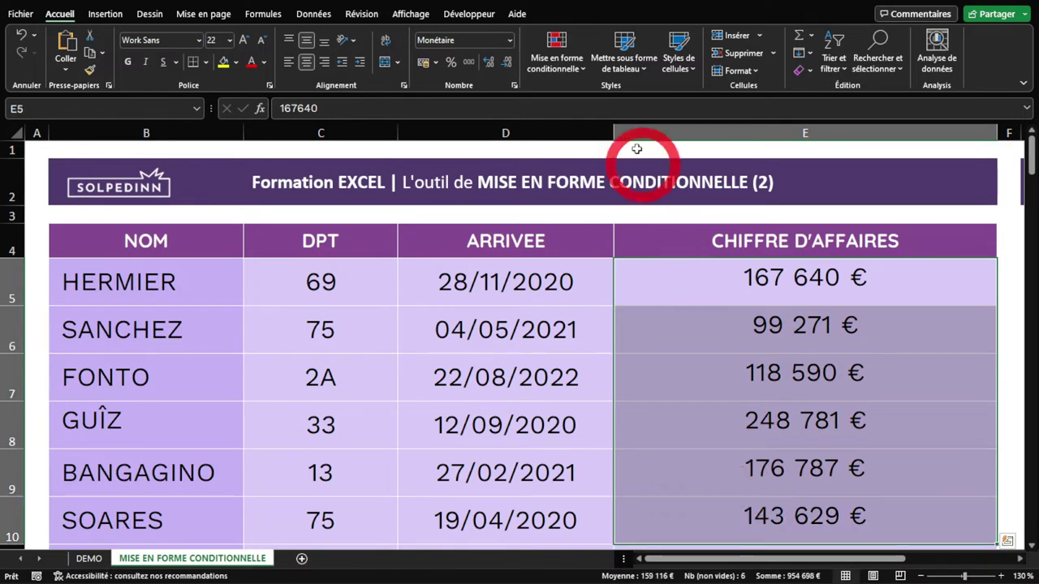
Step: Apply a top-2 values rule with green fill and dark green text, then reselect E5:E10
click(566, 72)
mouse_move(600, 129)
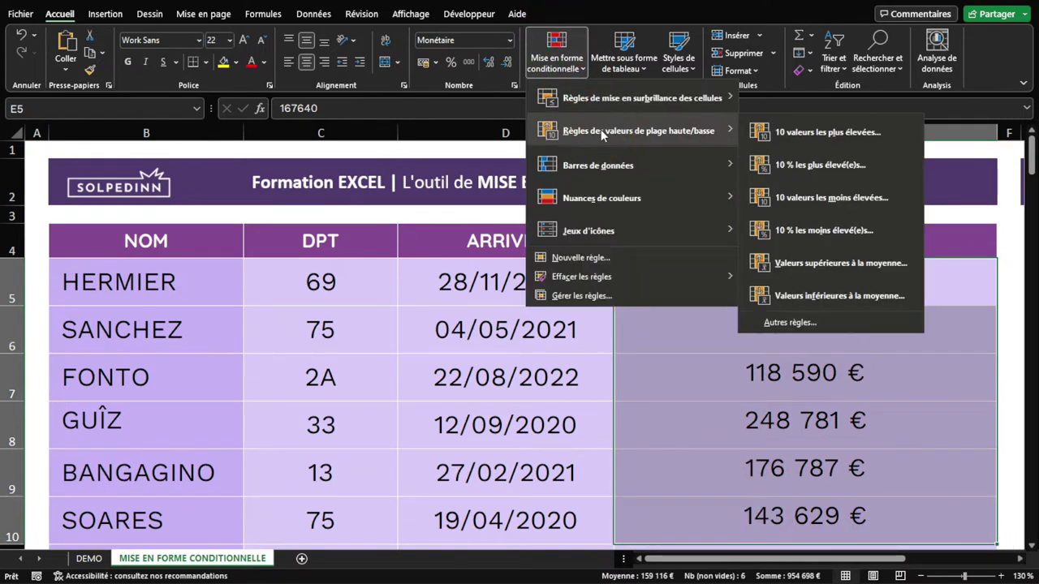
click(828, 134)
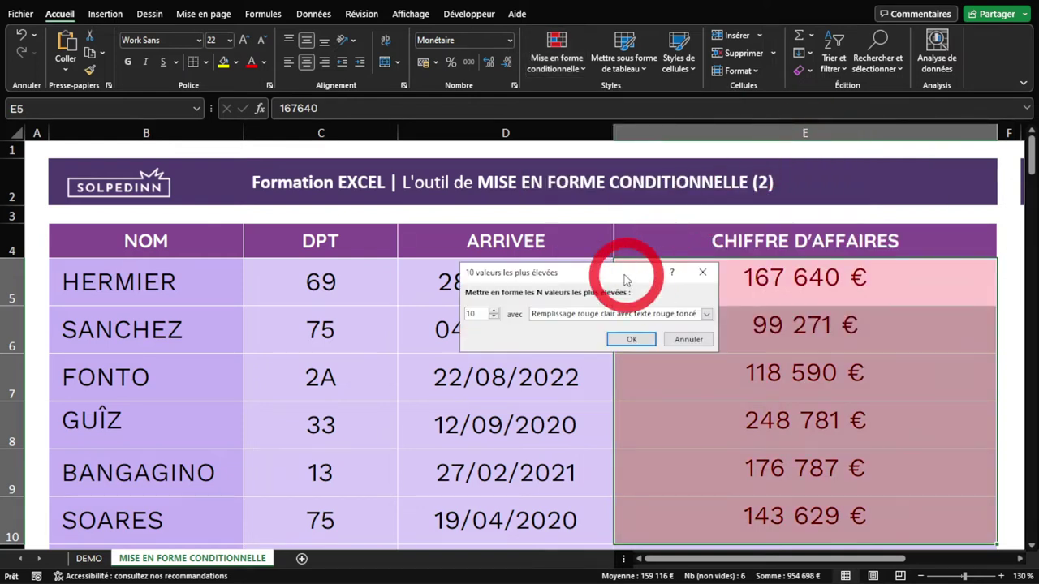
drag(627, 278, 452, 250)
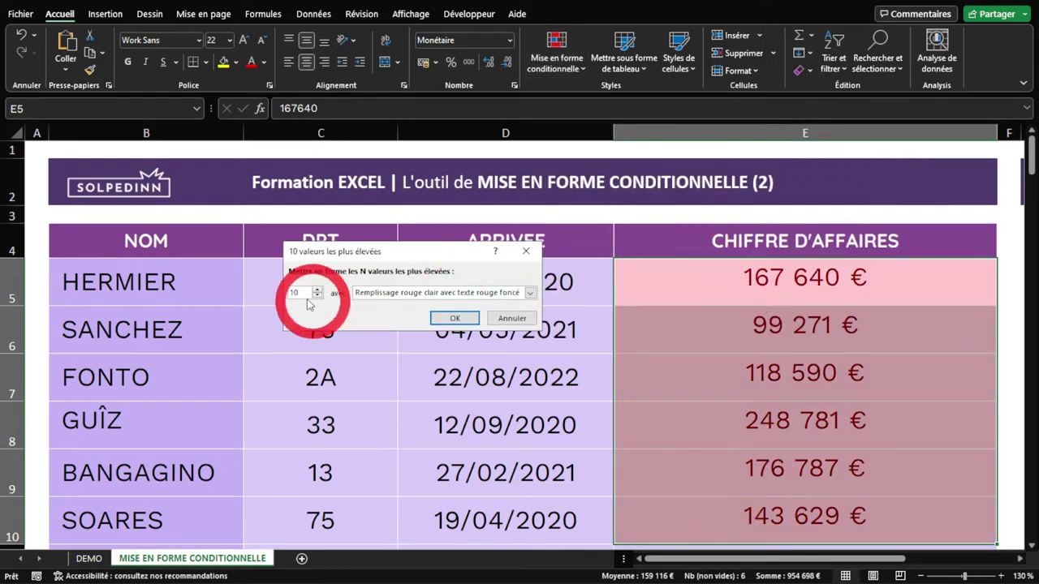
drag(301, 293, 287, 302)
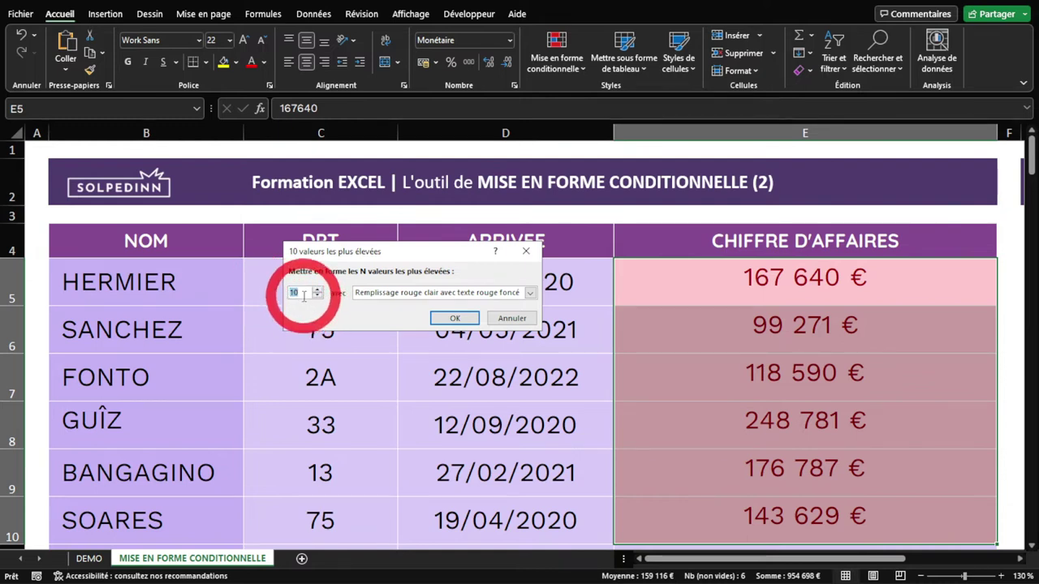
text(2)
click(410, 294)
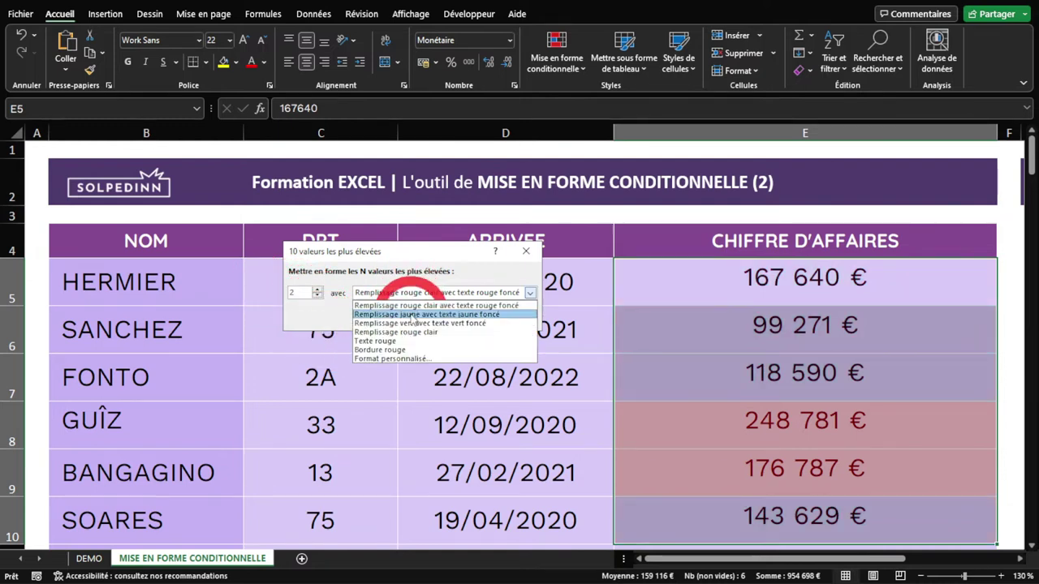
click(414, 323)
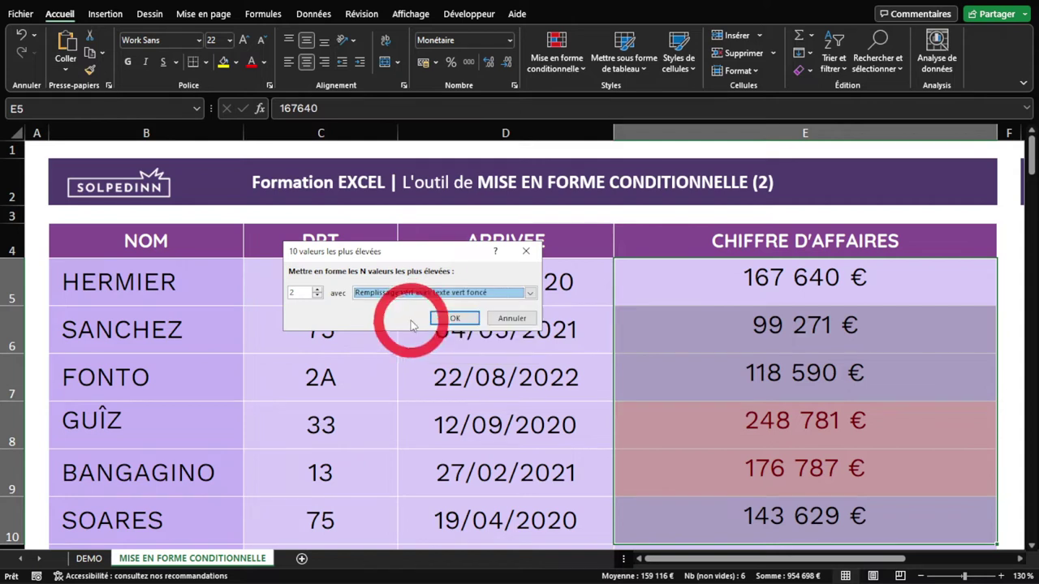
click(454, 318)
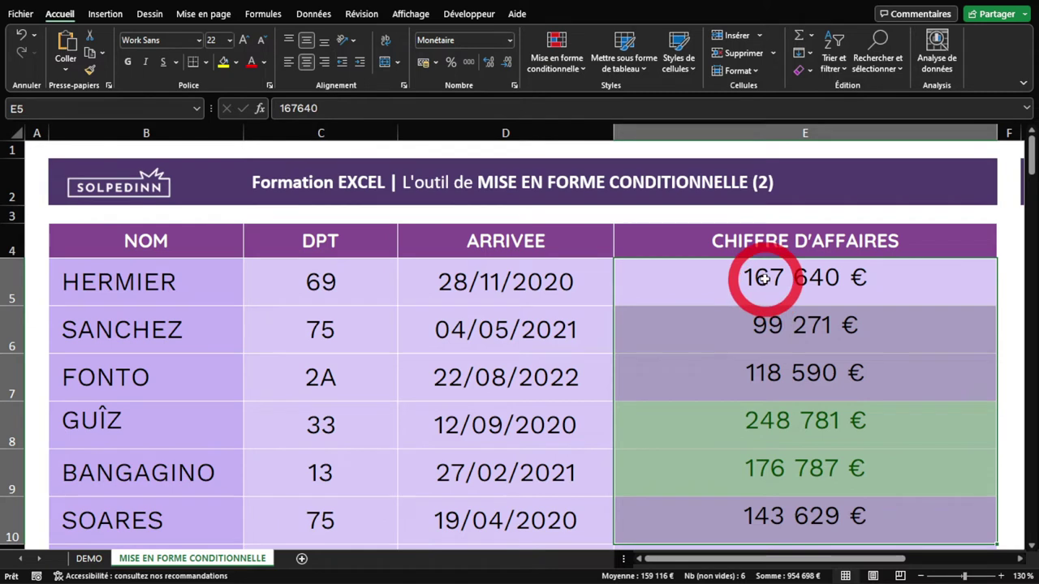
drag(737, 274, 755, 507)
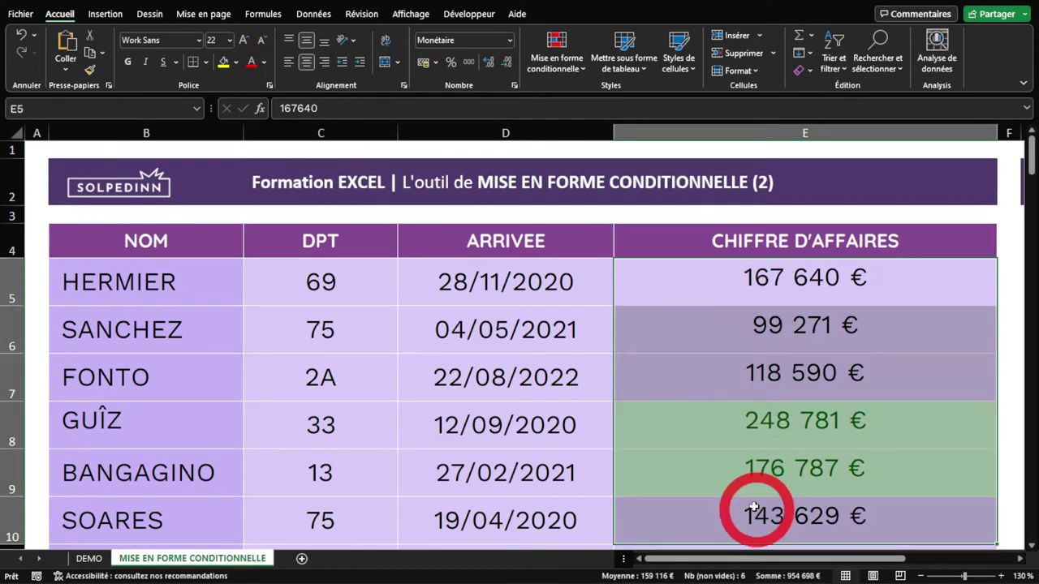
Step: Apply a bottom-2 values rule in light red with dark red text, then select the highlighted amounts
click(556, 61)
mouse_move(580, 135)
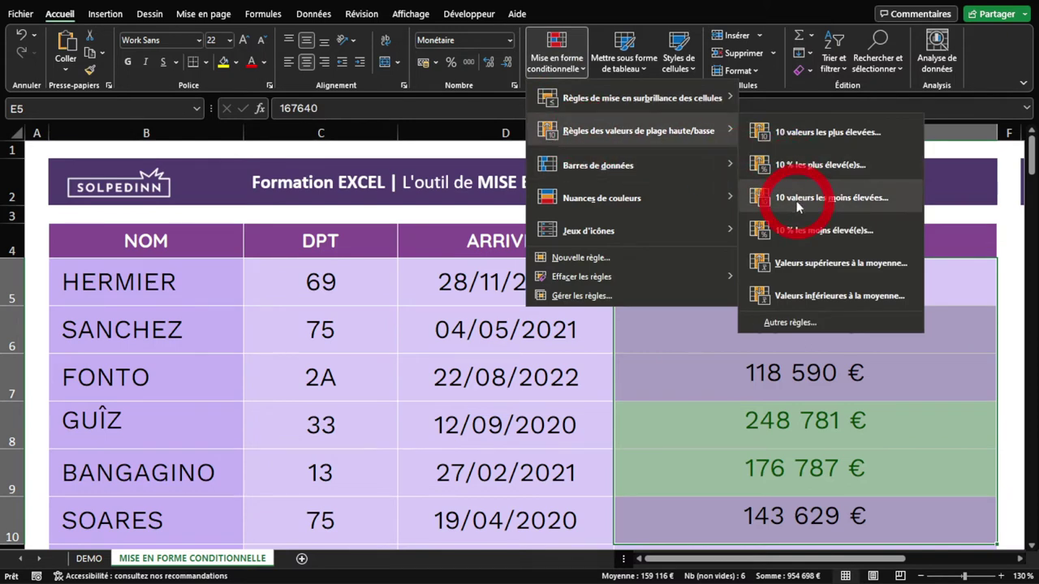
click(817, 200)
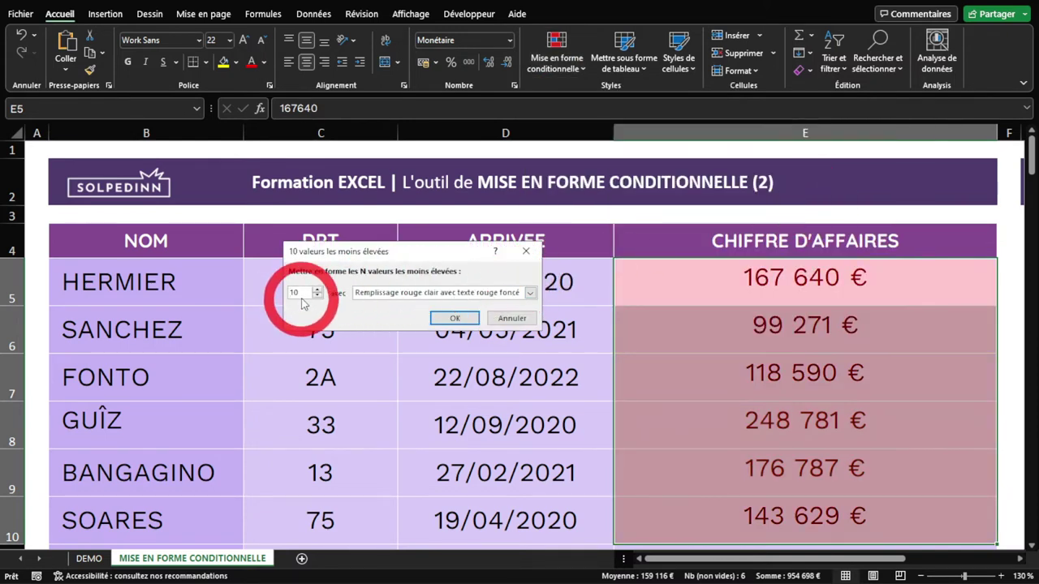
drag(303, 294, 281, 291)
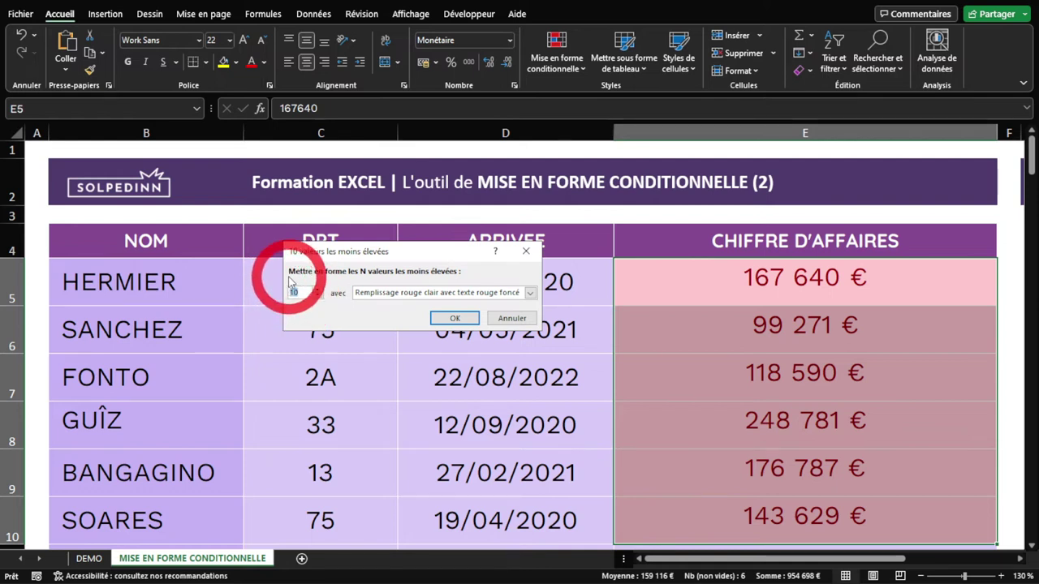
text(2)
click(434, 318)
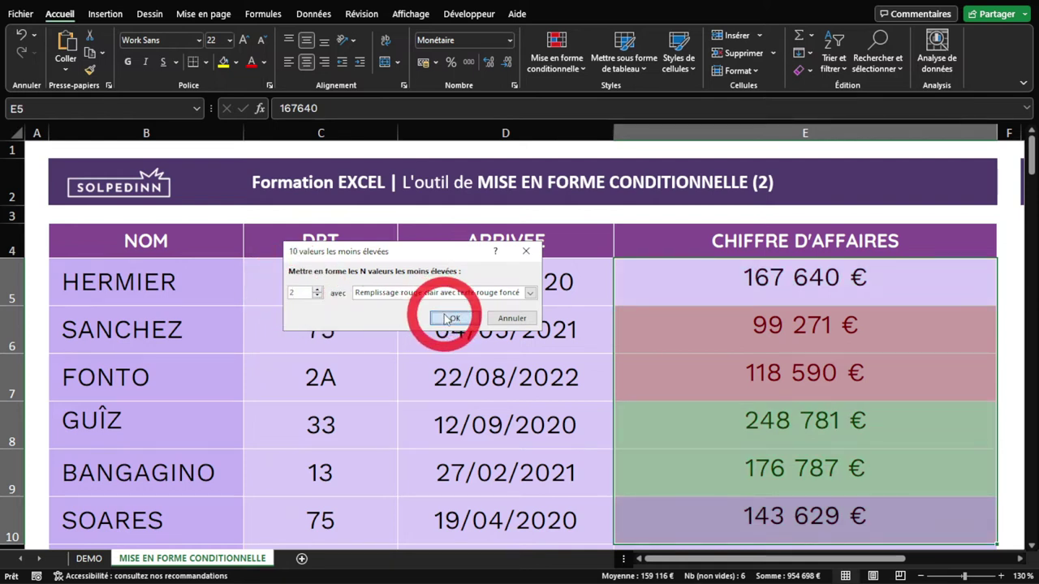
click(445, 319)
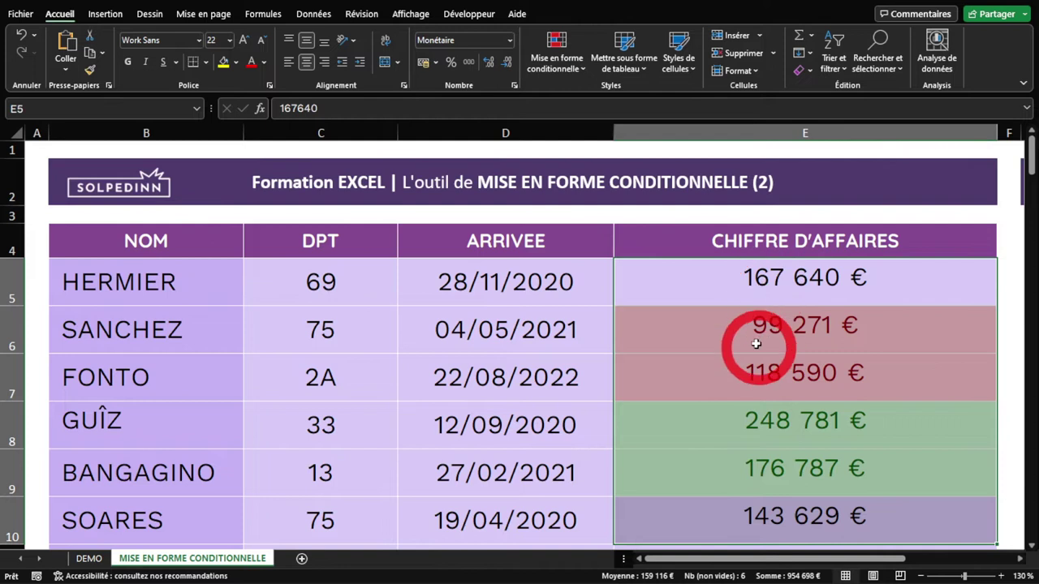
drag(755, 344, 752, 364)
drag(755, 418, 755, 461)
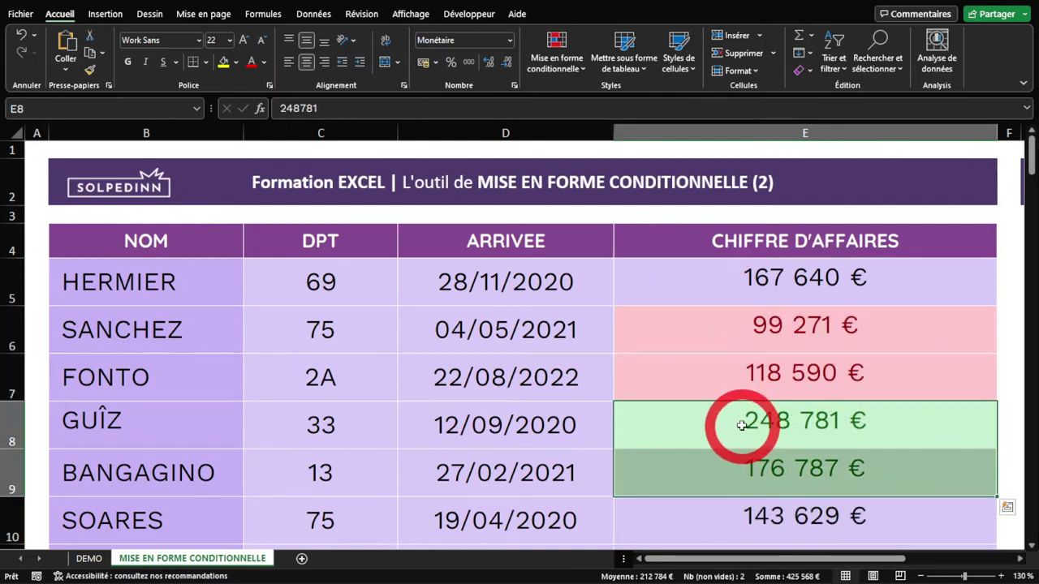
Step: Undo the green and red highlights and select the amounts from E5 down to E14
click(678, 312)
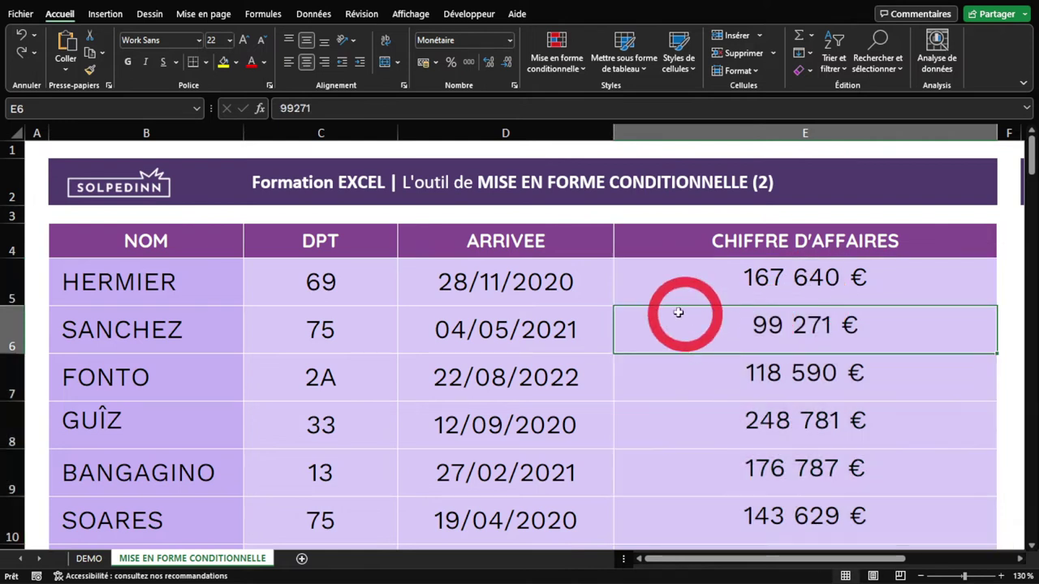
scroll(428, 278, down, 3)
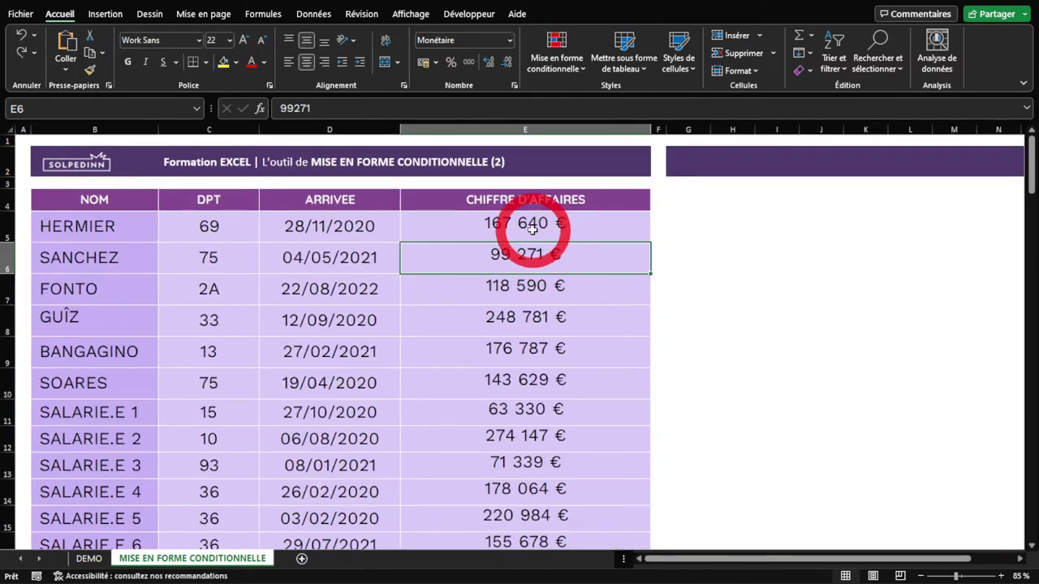
drag(528, 227, 536, 488)
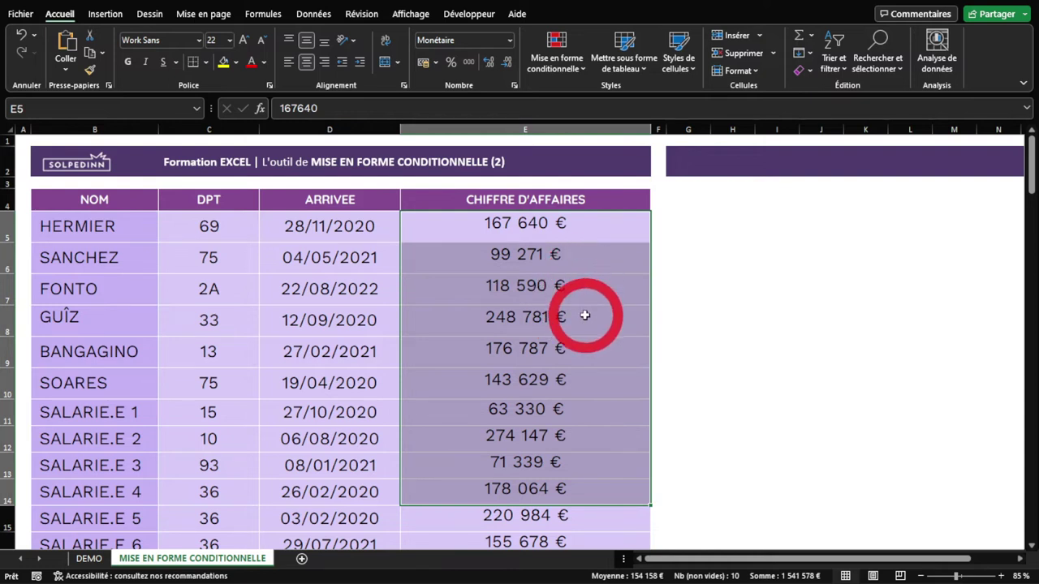
Step: Select the first ten amounts in column E, E5 to E14
click(509, 237)
scroll(509, 238, down, 1)
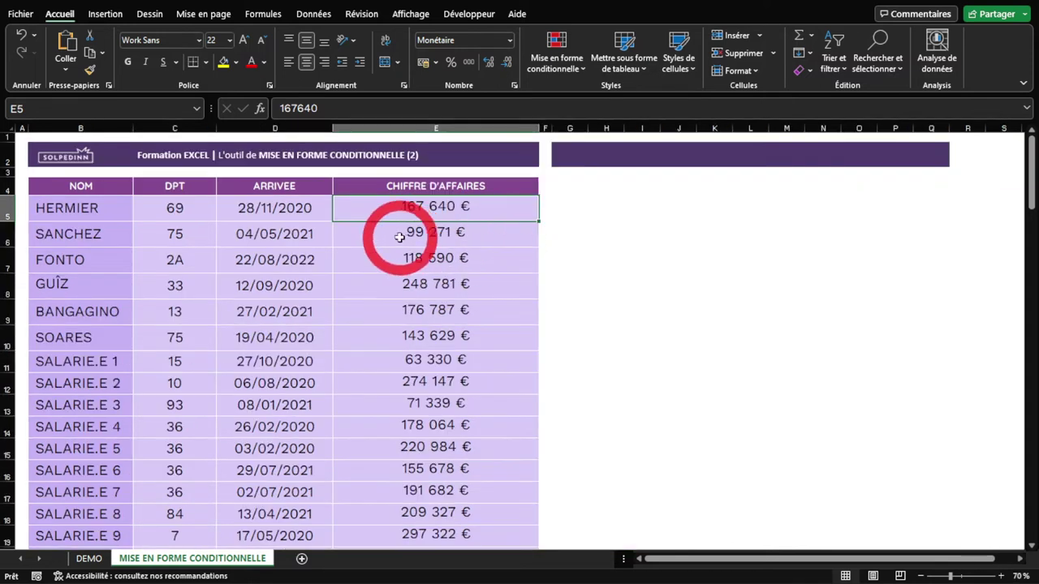
scroll(394, 243, down, 3)
scroll(382, 236, down, 4)
scroll(383, 255, up, 7)
mouse_move(410, 209)
mouse_down()
mouse_move(427, 492)
mouse_move(406, 427)
mouse_up()
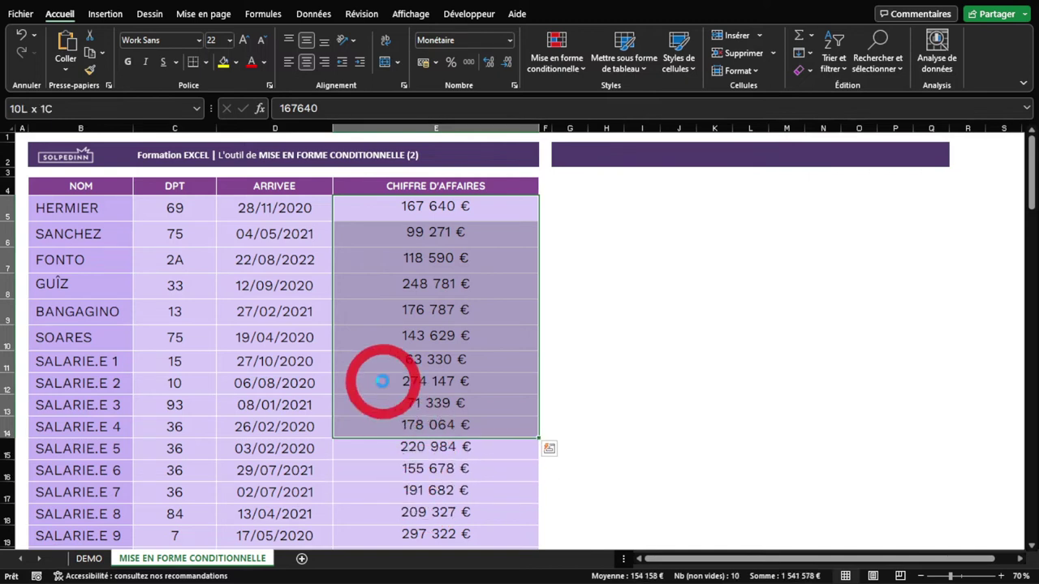
scroll(467, 486, up, 1)
scroll(467, 486, up, 1)
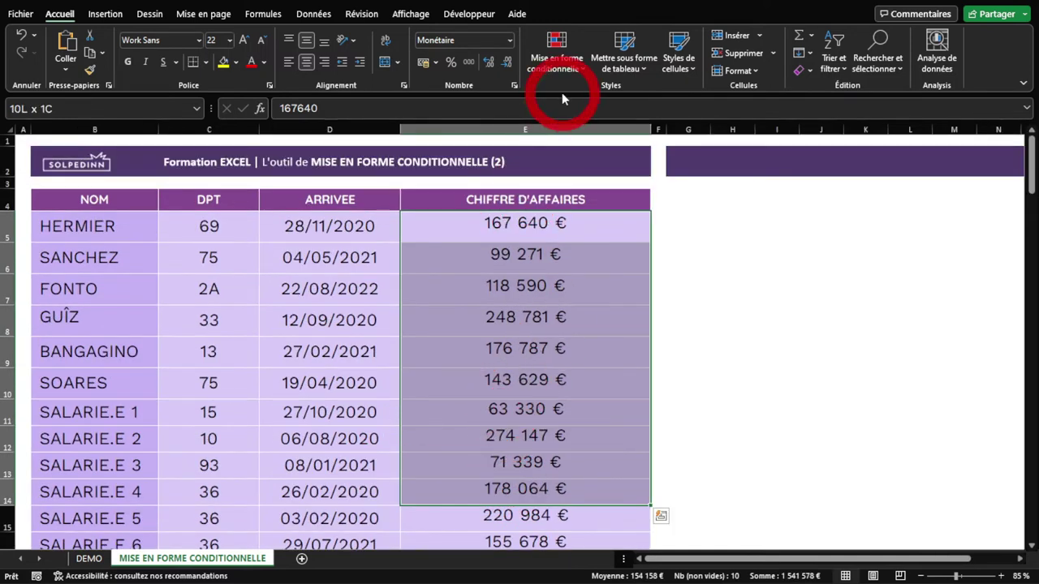
Step: Apply a top 20% rule with green fill and dark green text to the selection
click(551, 55)
mouse_move(627, 128)
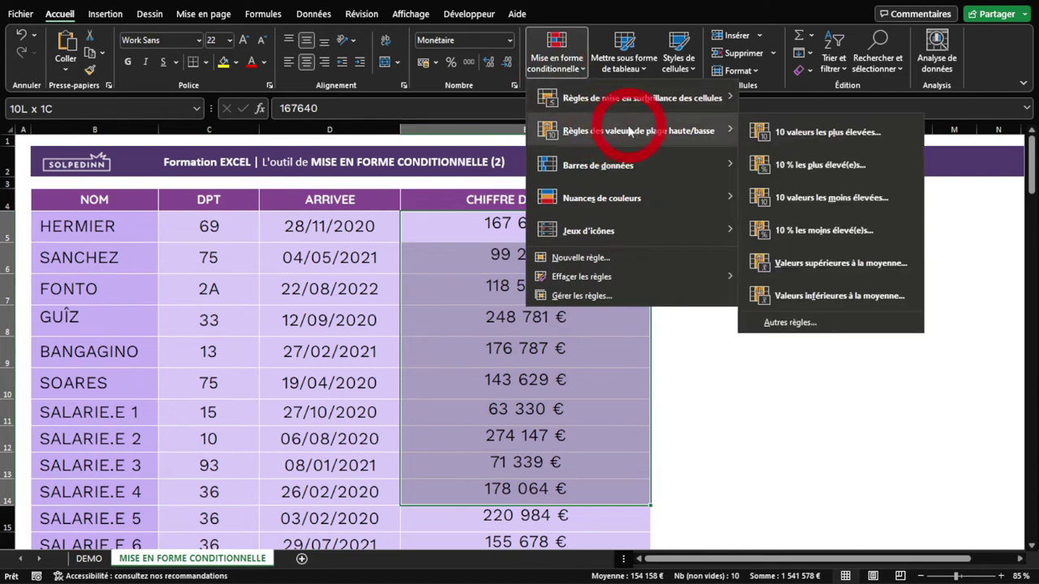
click(776, 164)
click(291, 293)
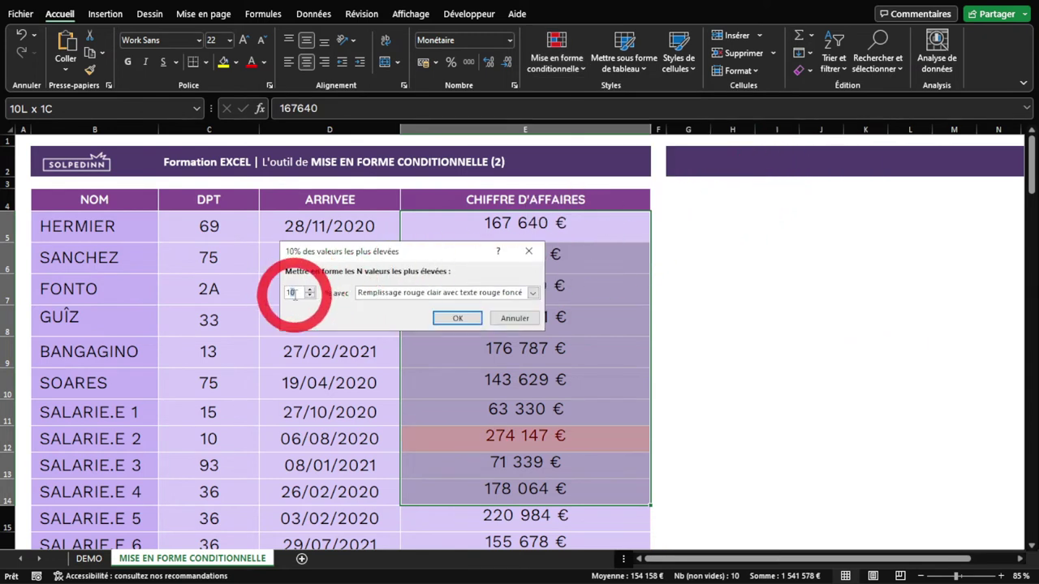
text(20)
drag(325, 252, 182, 229)
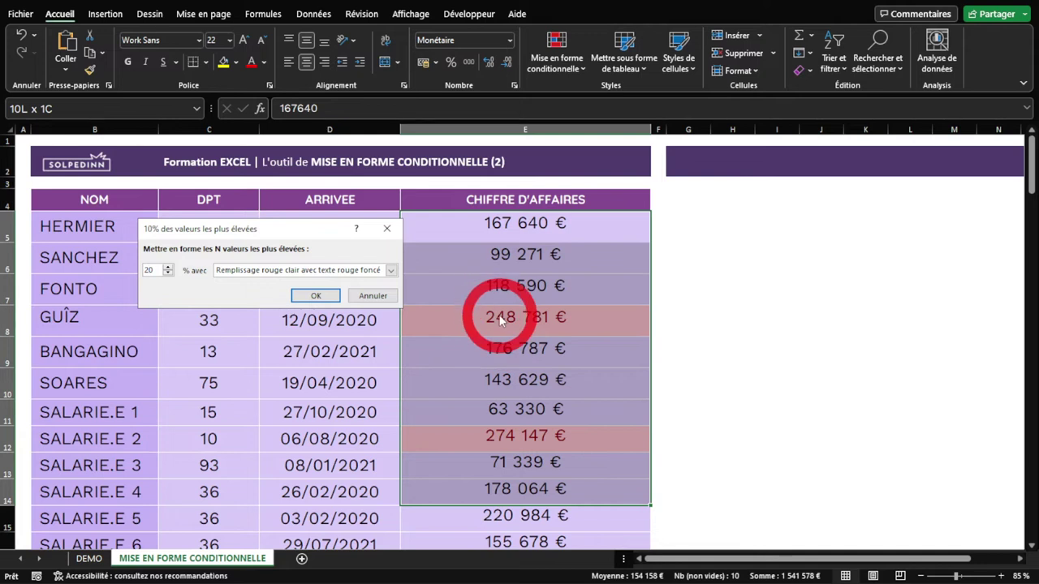
click(353, 276)
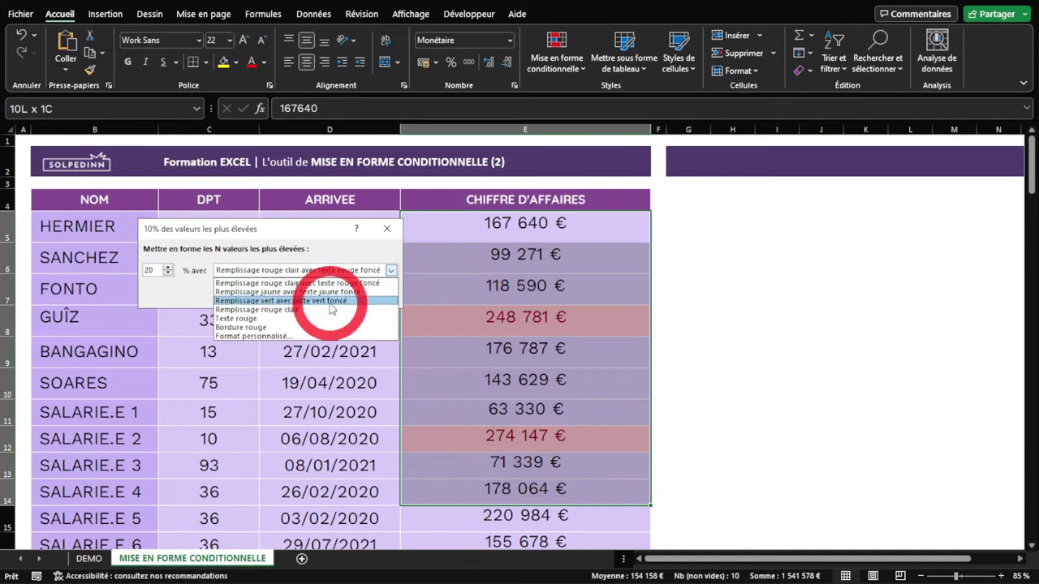
click(330, 301)
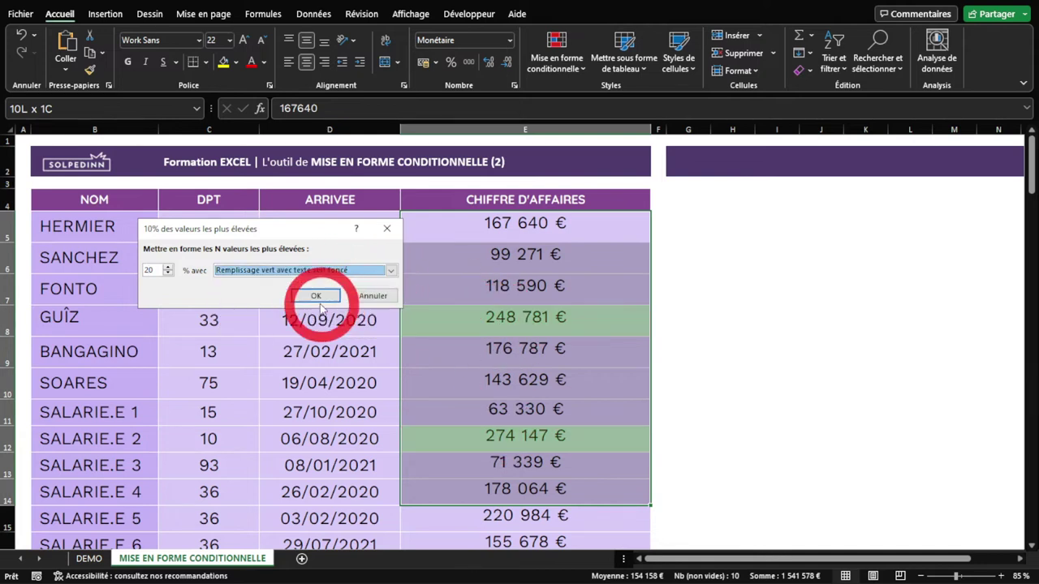
click(318, 294)
click(492, 225)
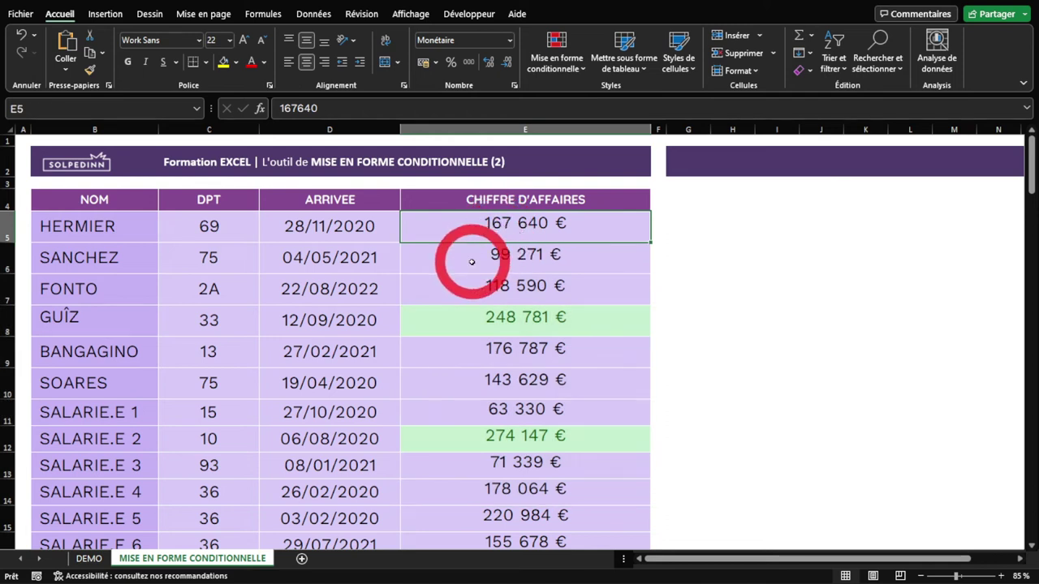
Step: Select all forty amounts, E5 to E44
scroll(473, 262, down, 4)
shift+click(157, 451)
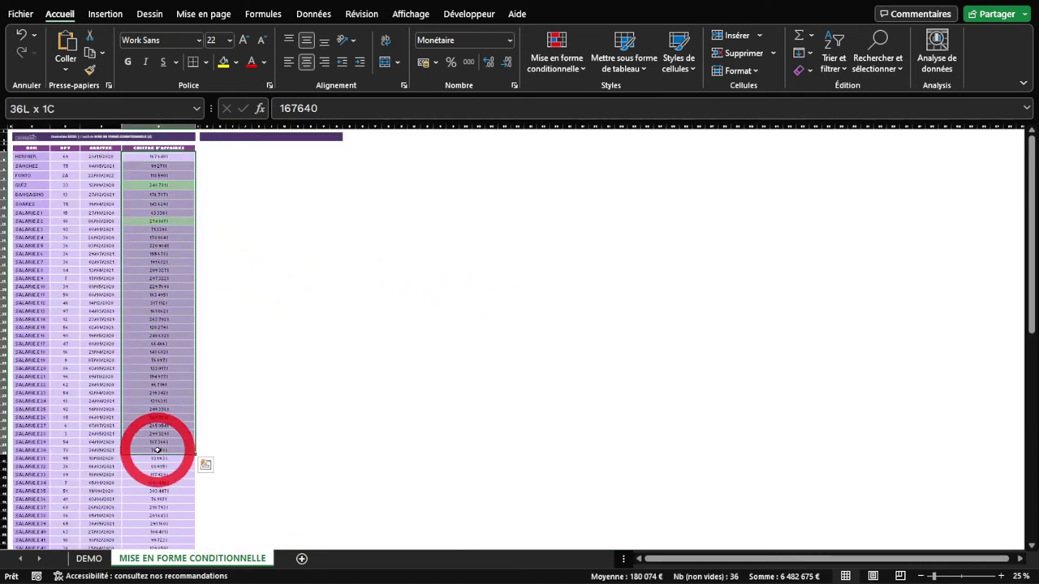
drag(155, 469, 158, 476)
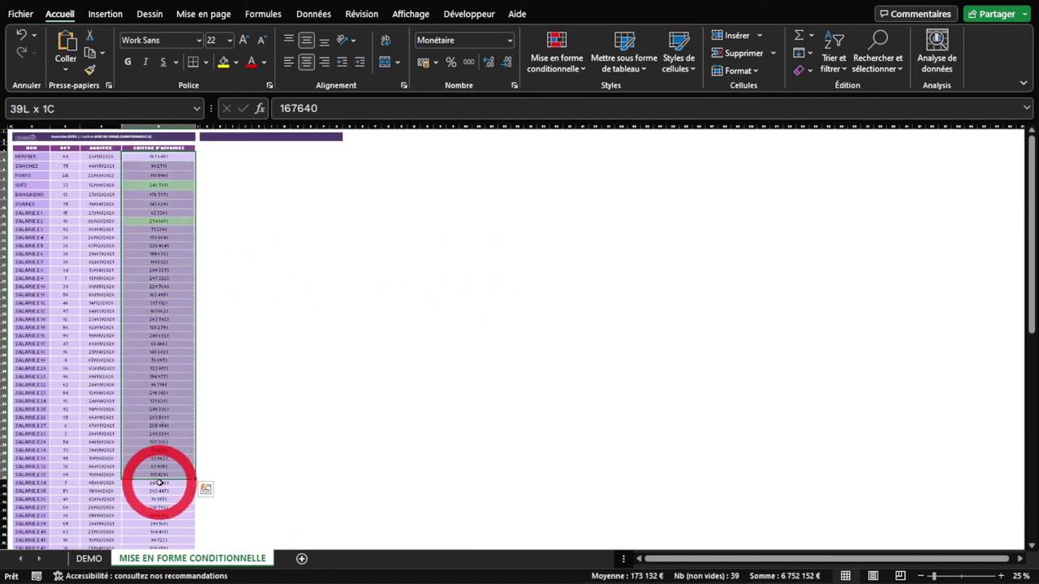
scroll(92, 304, up, 1)
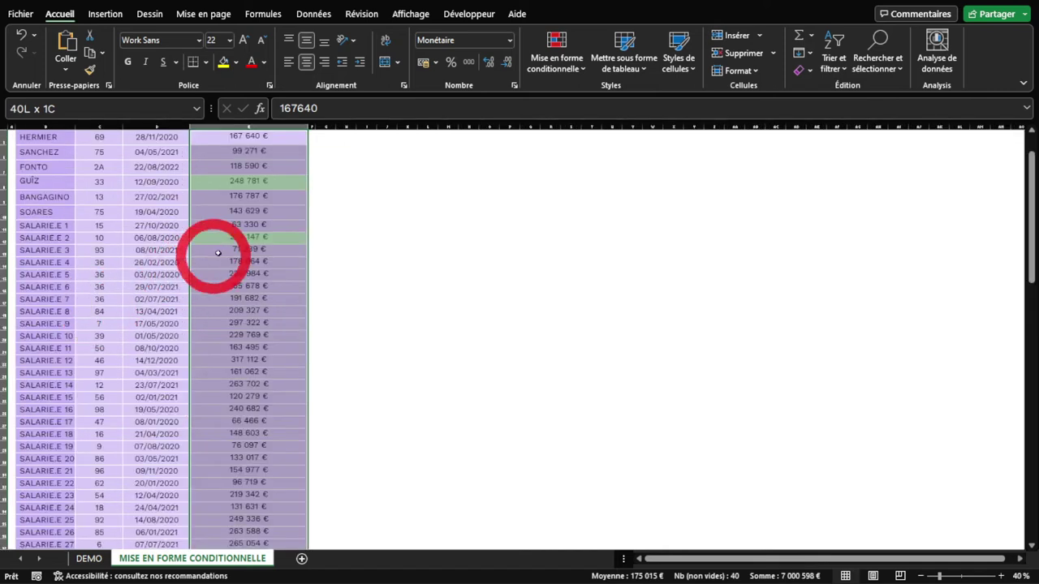
Step: Apply a bottom 20% rule in light red with dark red text and review the results
click(547, 90)
mouse_move(616, 131)
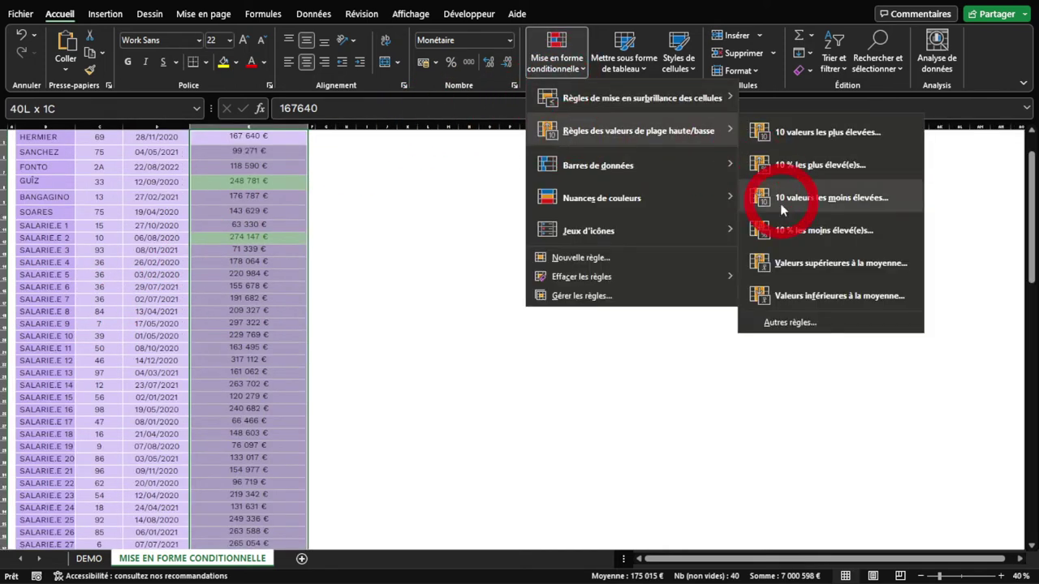
click(789, 233)
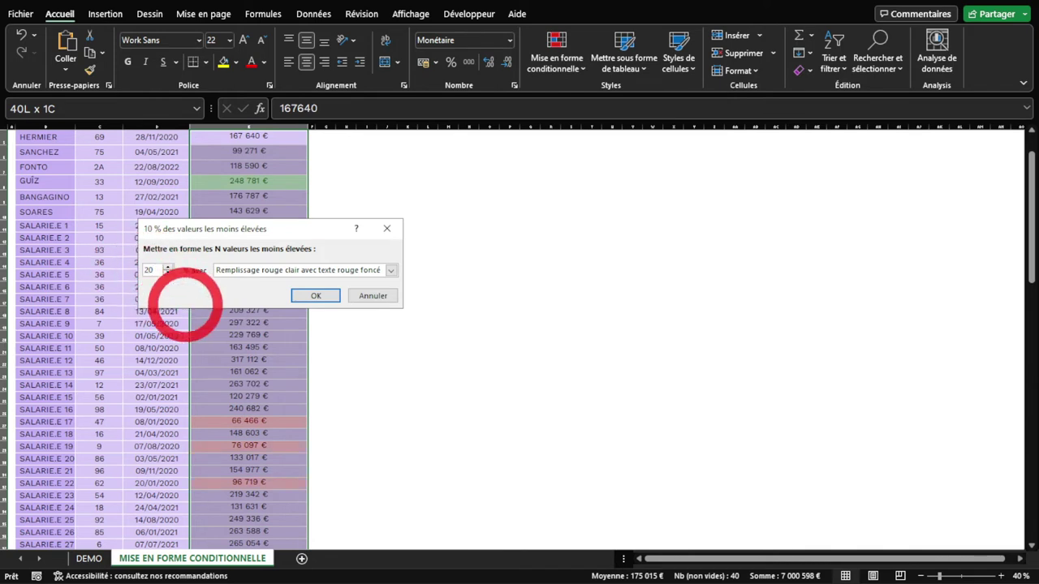
drag(209, 234, 523, 244)
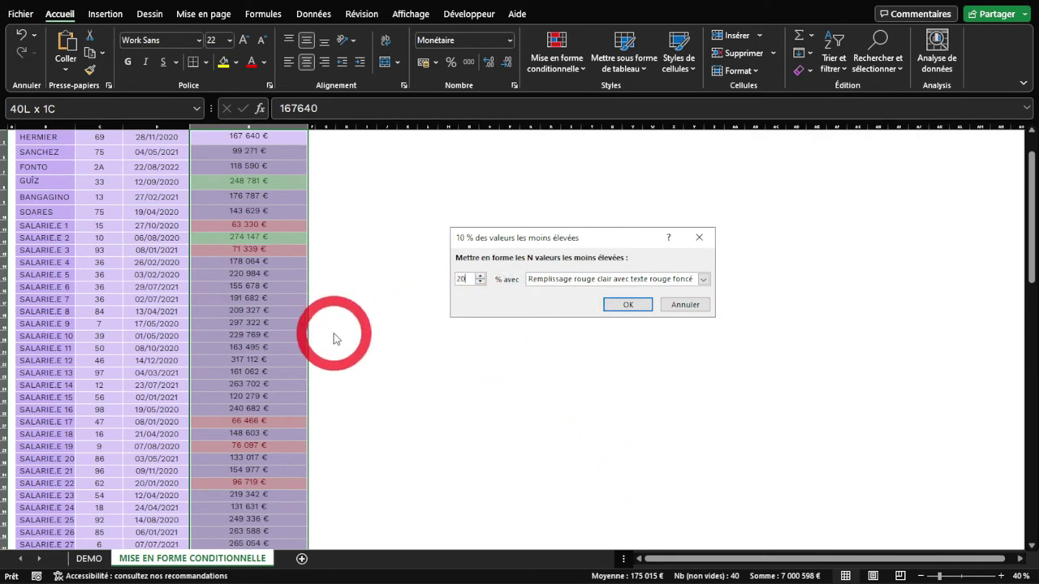
click(627, 307)
scroll(308, 359, up, 2)
scroll(309, 365, down, 2)
scroll(307, 390, down, 3)
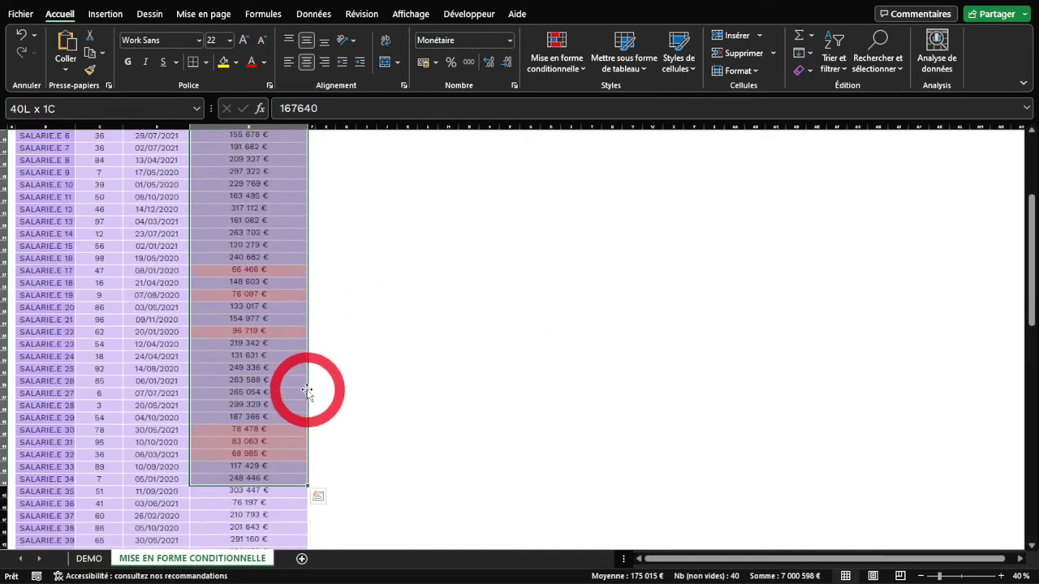
scroll(268, 405, down, 1)
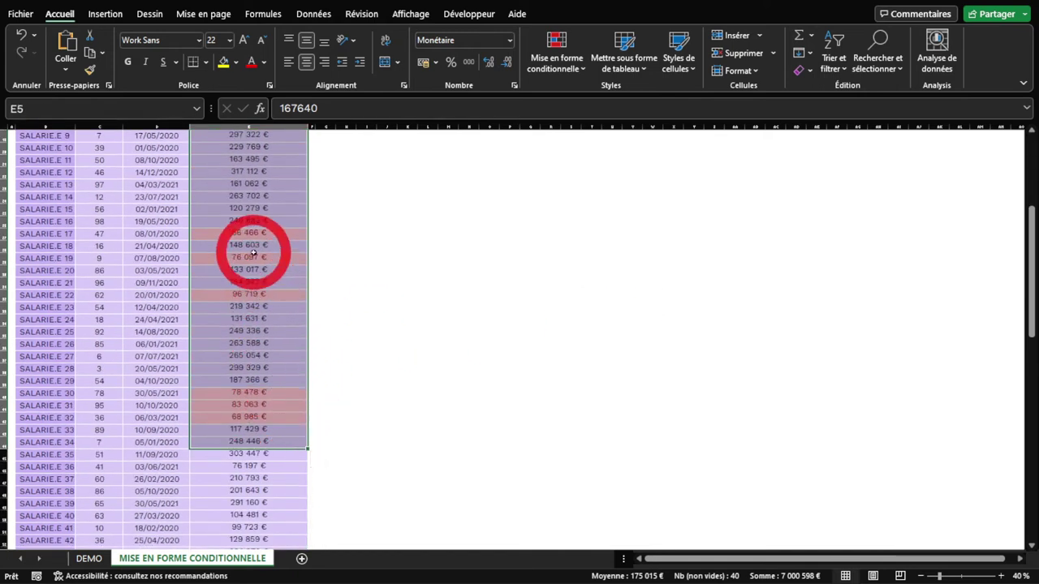
scroll(253, 253, up, 5)
Step: Remove the bottom-20% red and top-20% green highlights from the amounts
click(274, 322)
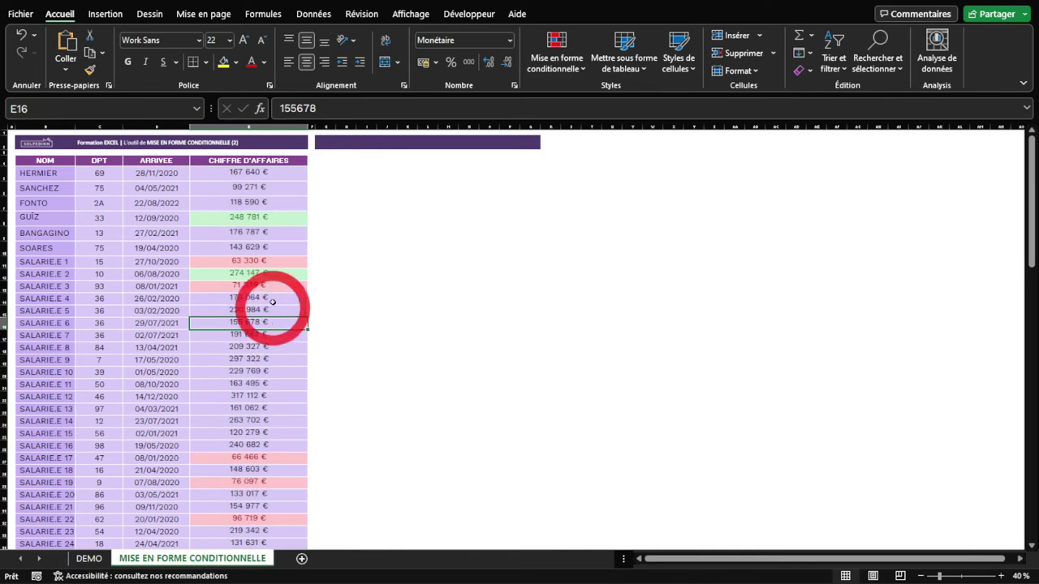
key(ctrl+Up)
key(ctrl+shift+Down)
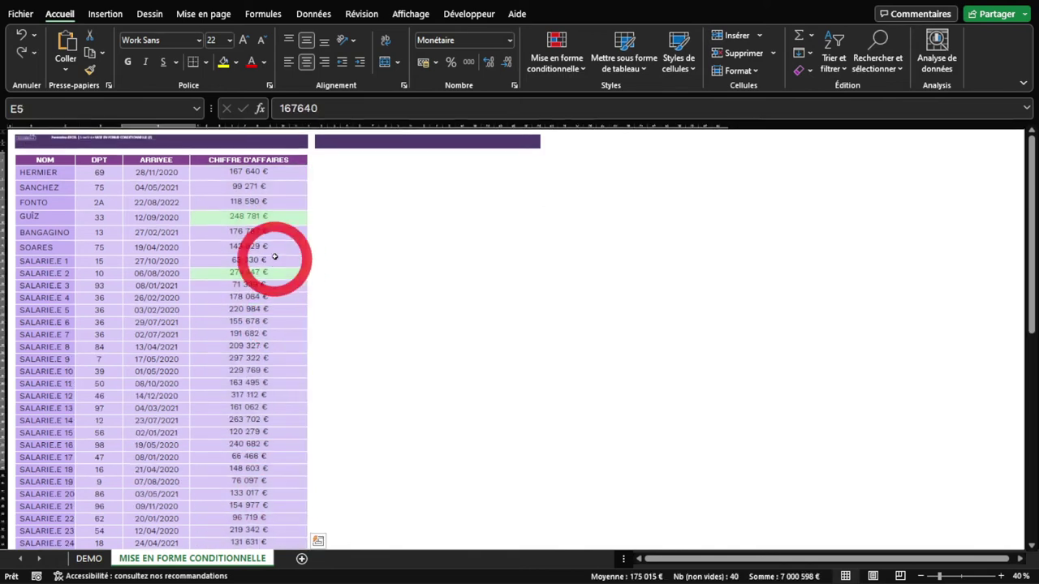
ctrl+scroll(192, 235, down, 1)
ctrl+scroll(197, 244, up, 3)
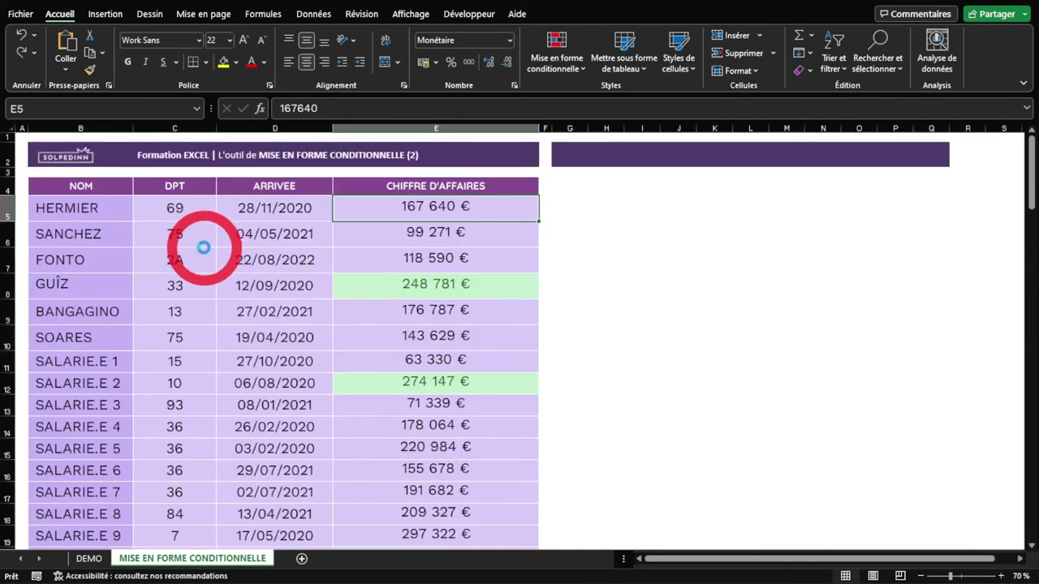
ctrl+scroll(203, 248, up, 1)
Step: Return to cell A1 and scroll back to the top of the amounts column
click(429, 257)
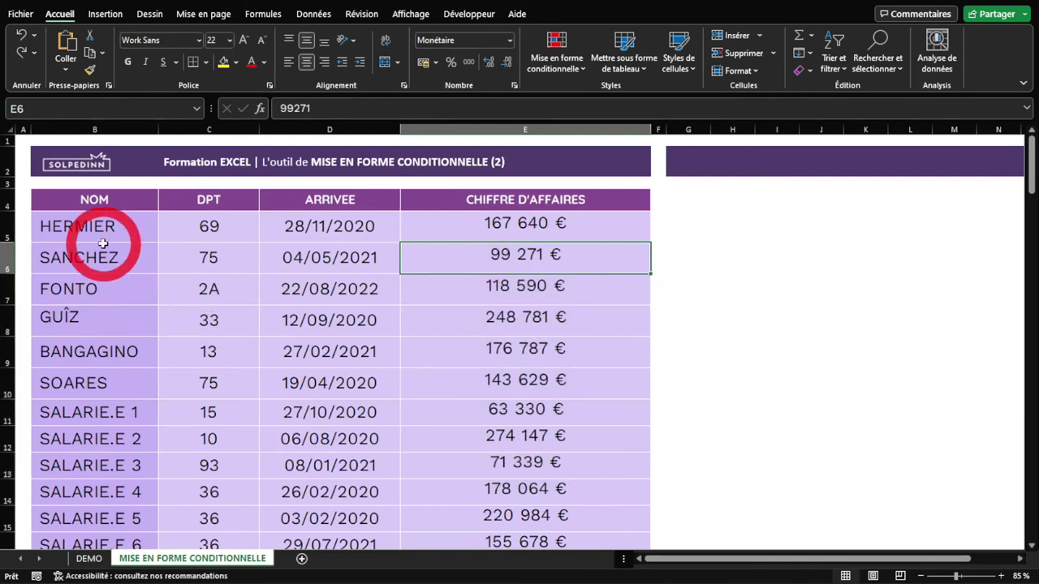
click(25, 142)
ctrl+scroll(26, 144, up, 1)
ctrl+scroll(27, 147, up, 1)
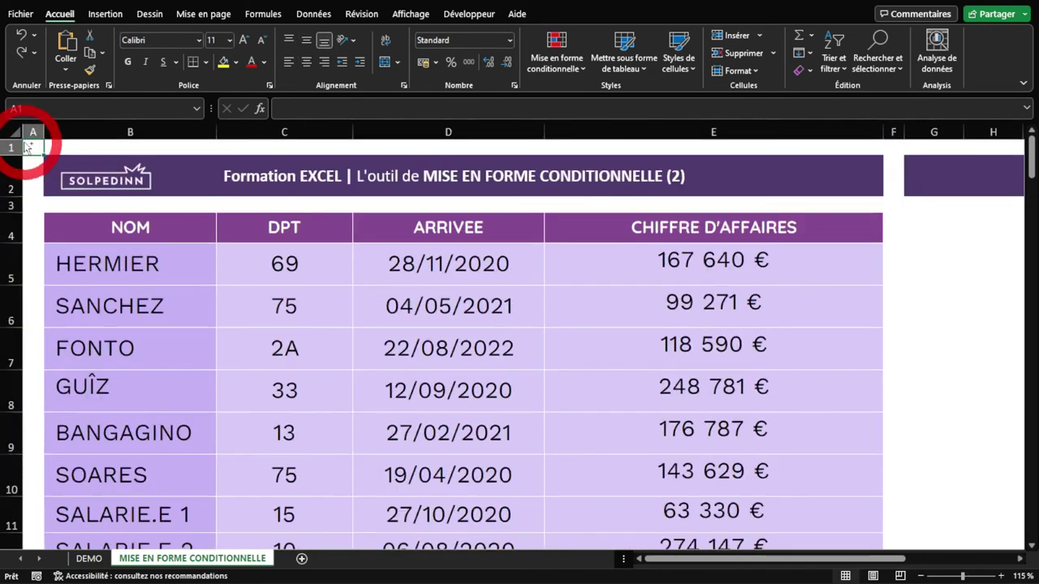
click(654, 561)
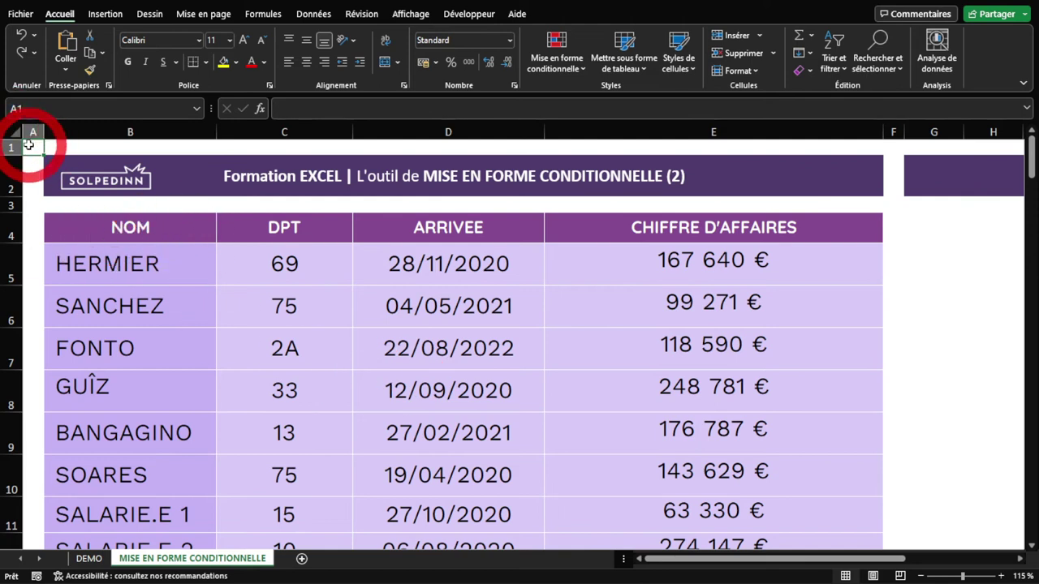
ctrl+scroll(28, 144, up, 1)
click(676, 421)
Step: Select E5:E10 and confirm the status bar shows Moyenne 159 116 €
drag(689, 279, 728, 519)
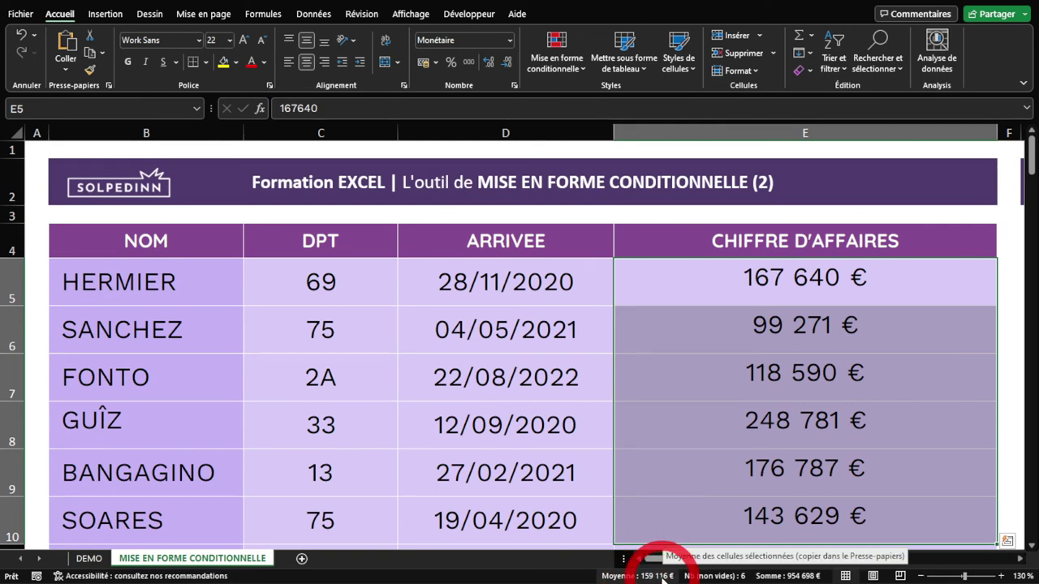
right_click(601, 572)
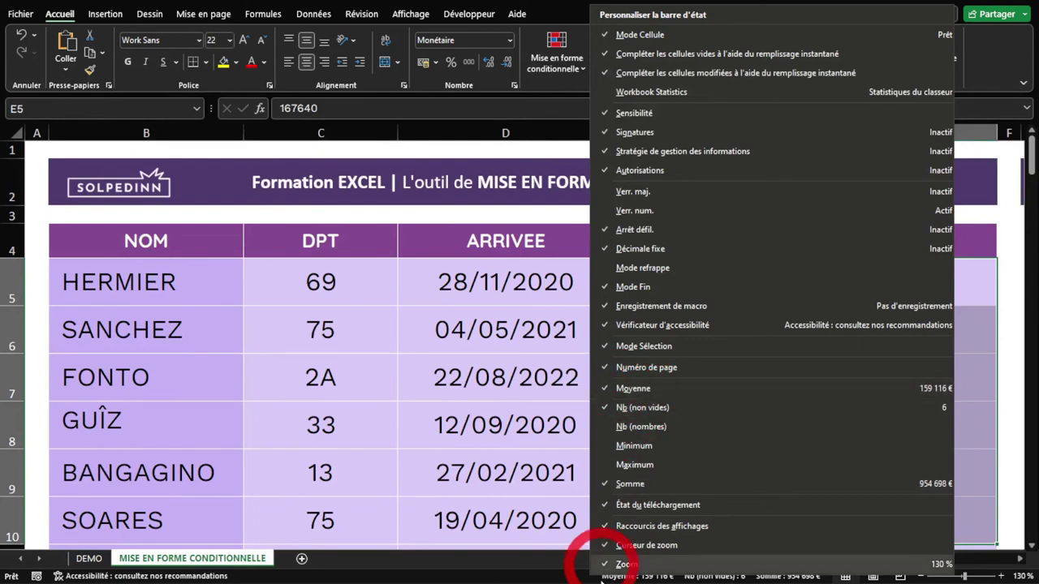
click(568, 568)
drag(731, 302, 714, 520)
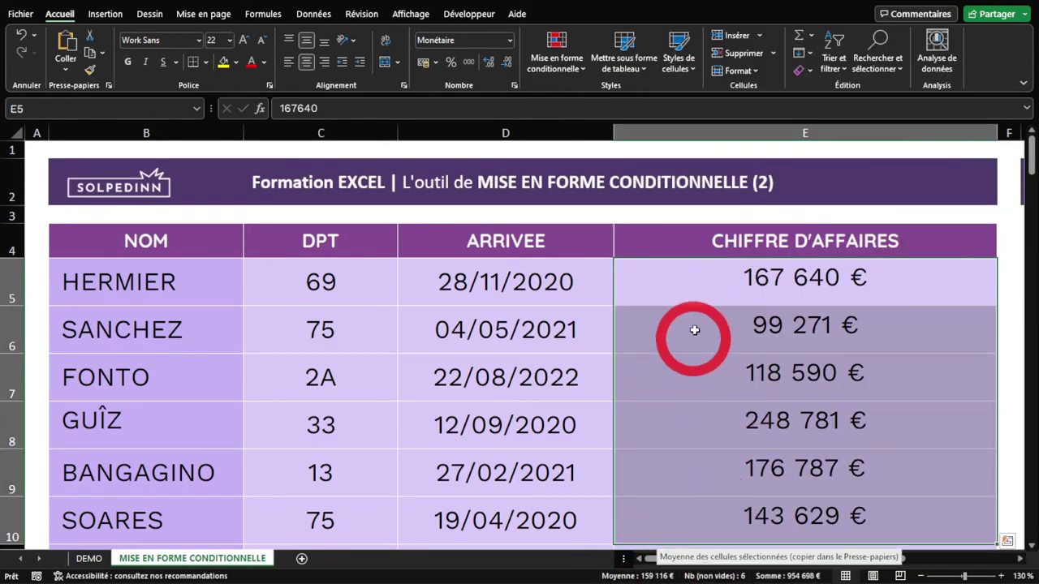
click(566, 63)
Step: Apply Valeurs supérieures à la moyenne to E5:E10 with yellow fill and dark yellow text
click(602, 127)
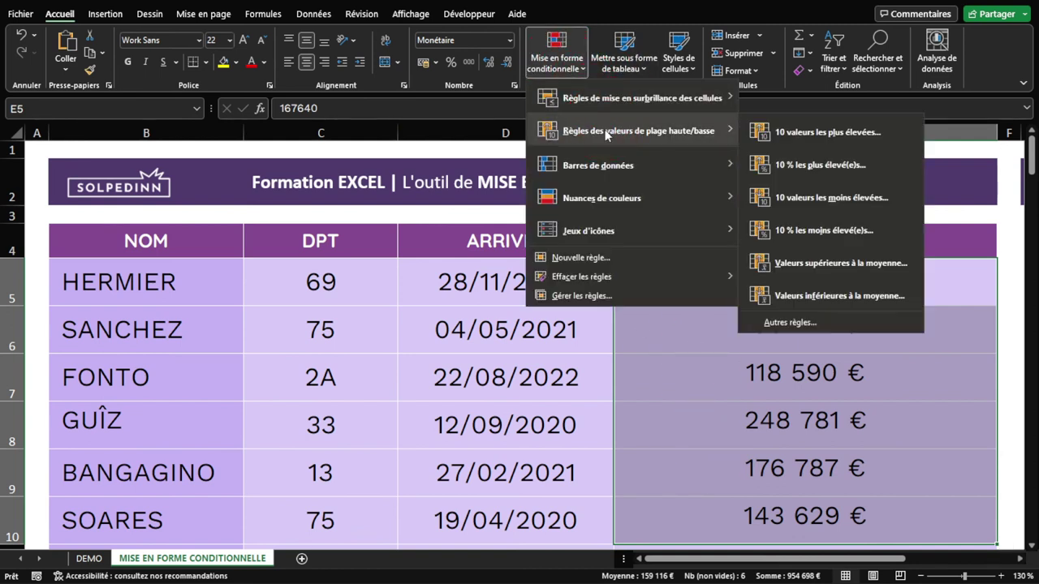
click(792, 268)
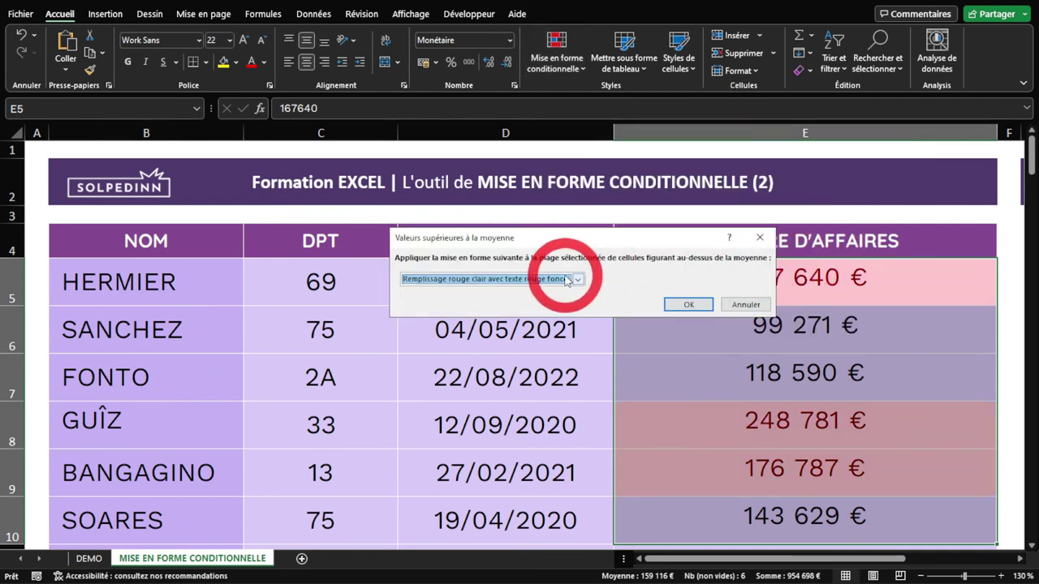
drag(597, 240, 420, 213)
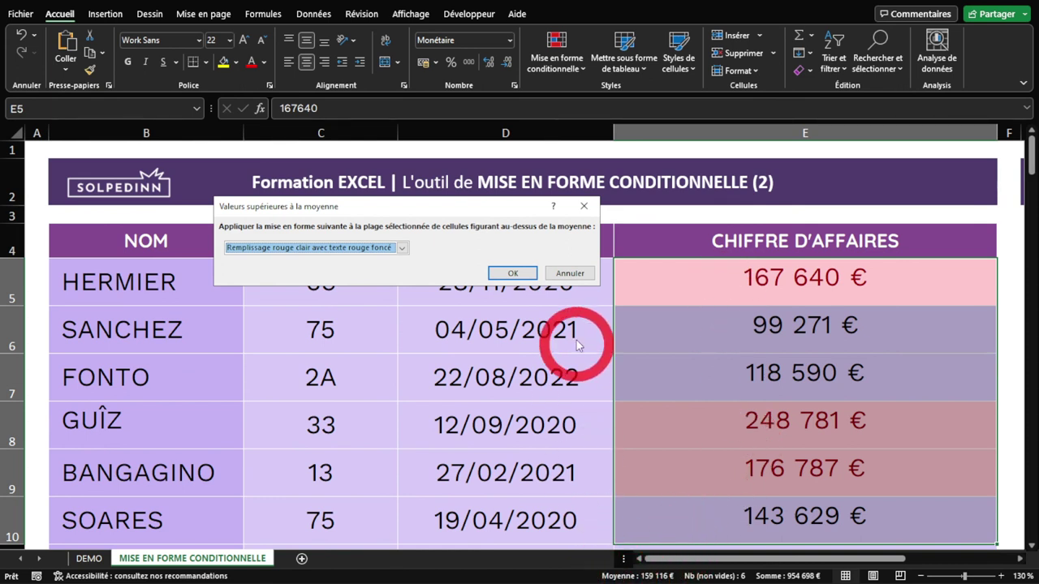
click(401, 247)
click(333, 269)
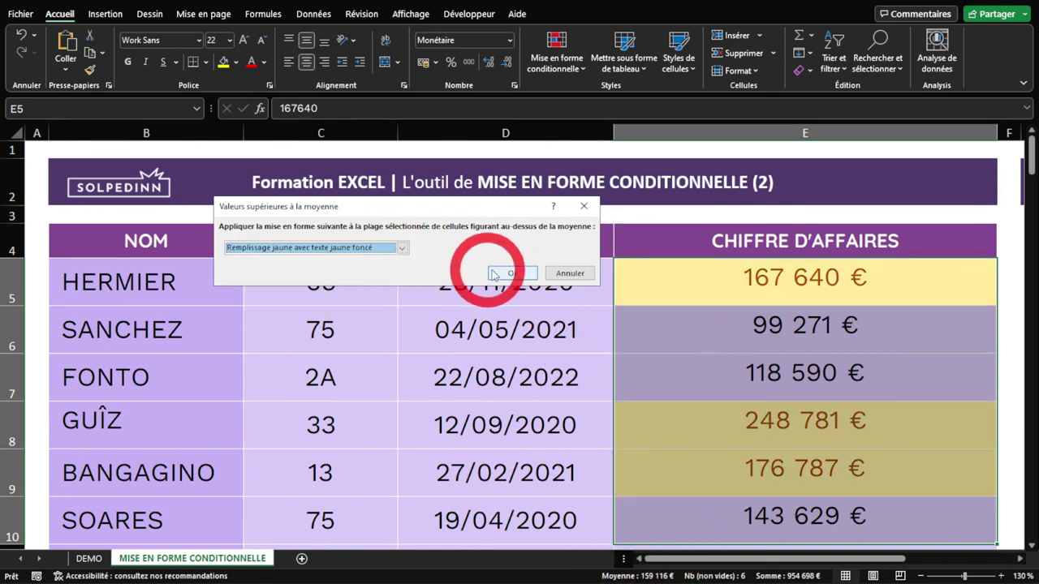
click(512, 272)
Step: Reopen the conditional formatting menu and dismiss it without changes
click(545, 51)
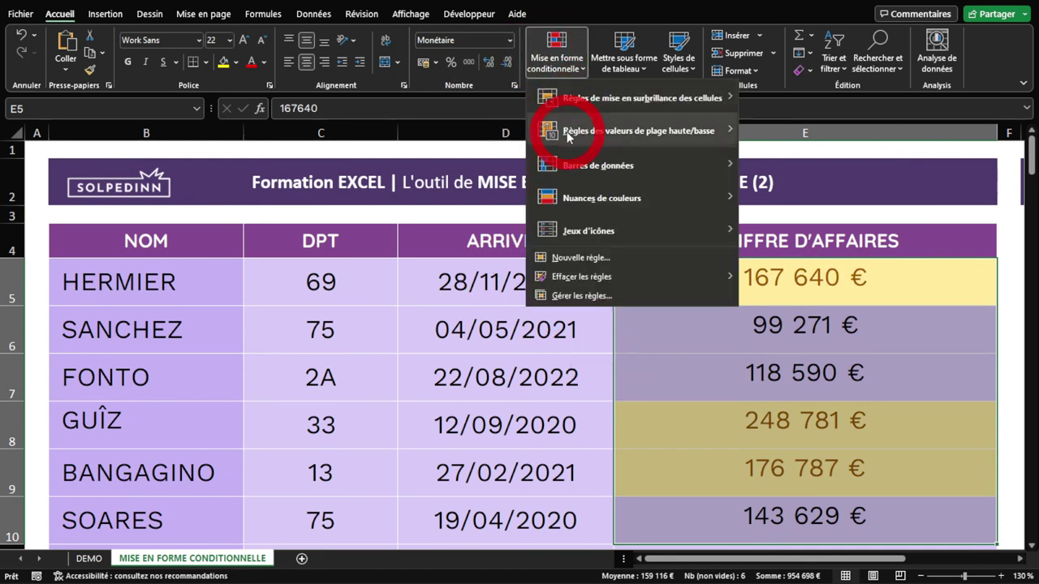
mouse_move(568, 136)
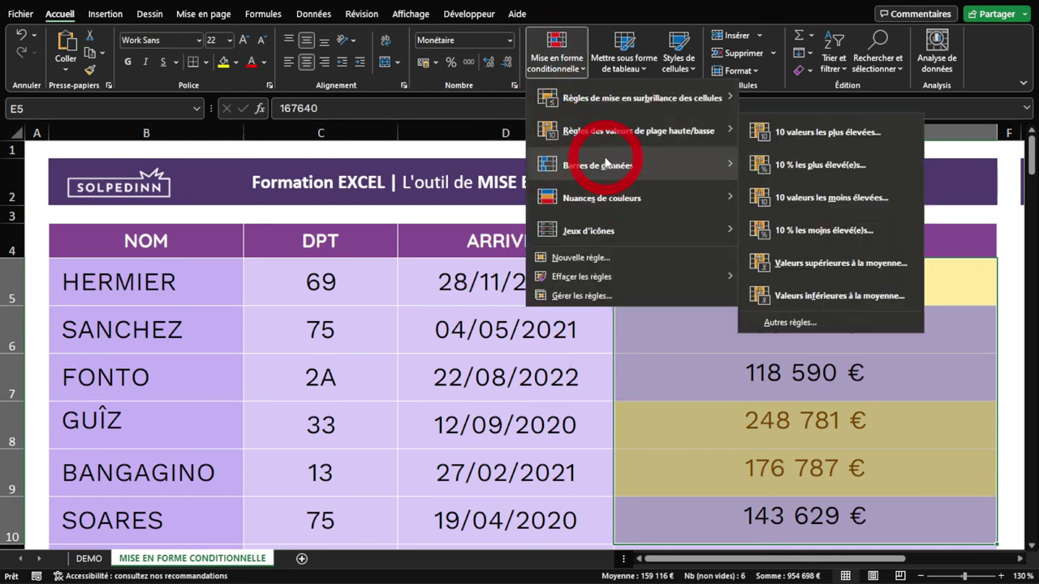
click(858, 393)
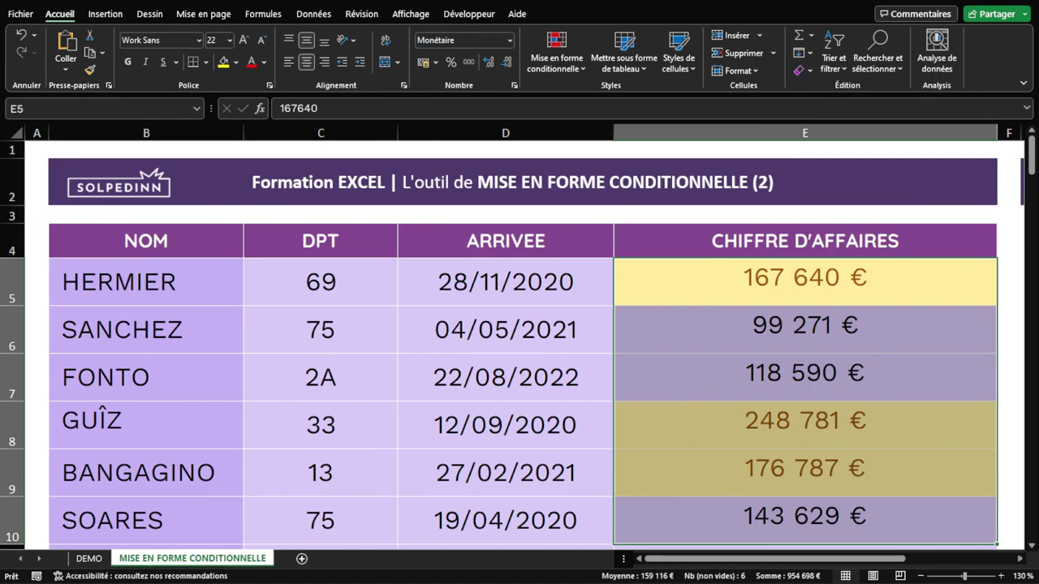